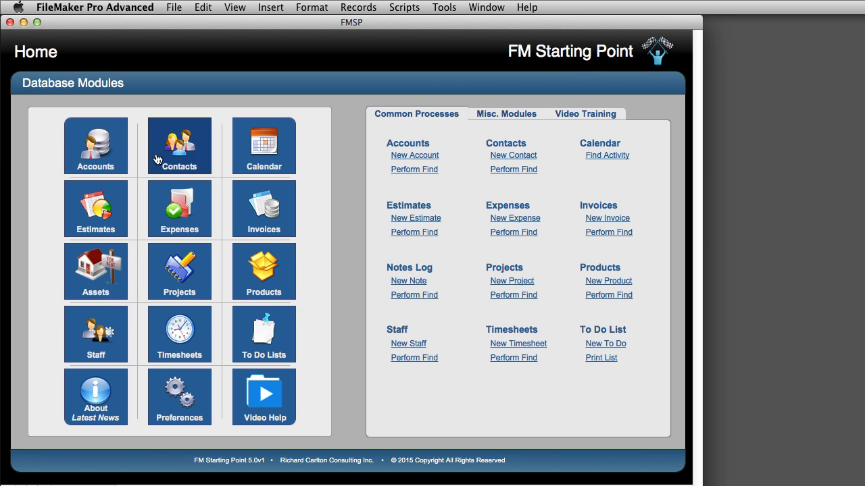
# Put the Home screen in Layout mode and drag the Accounts module button off the layout
pyautogui.click(157, 158)
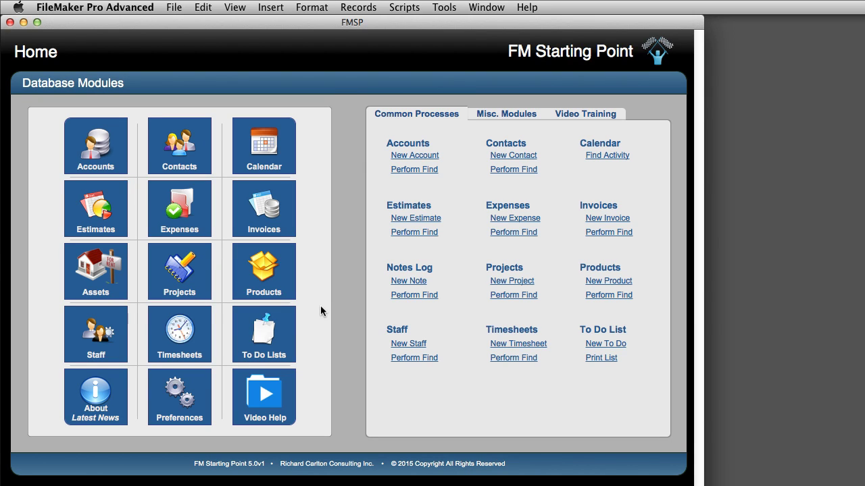
pyautogui.press('super+l')
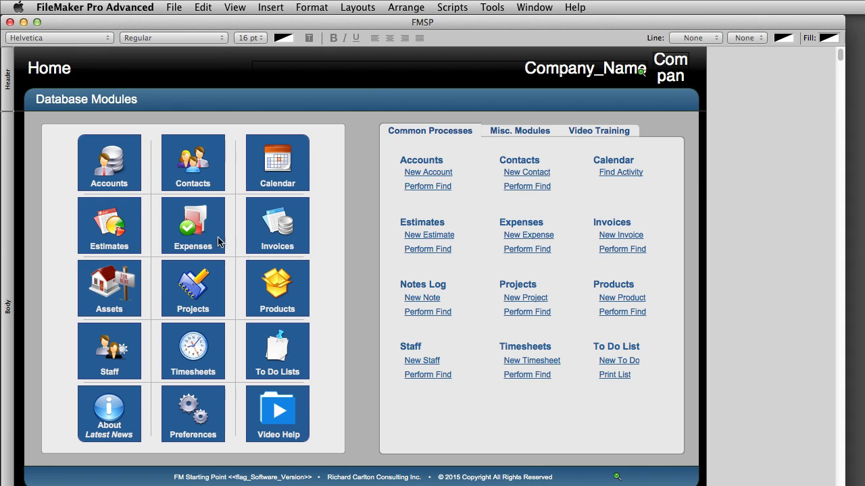
pyautogui.click(110, 186)
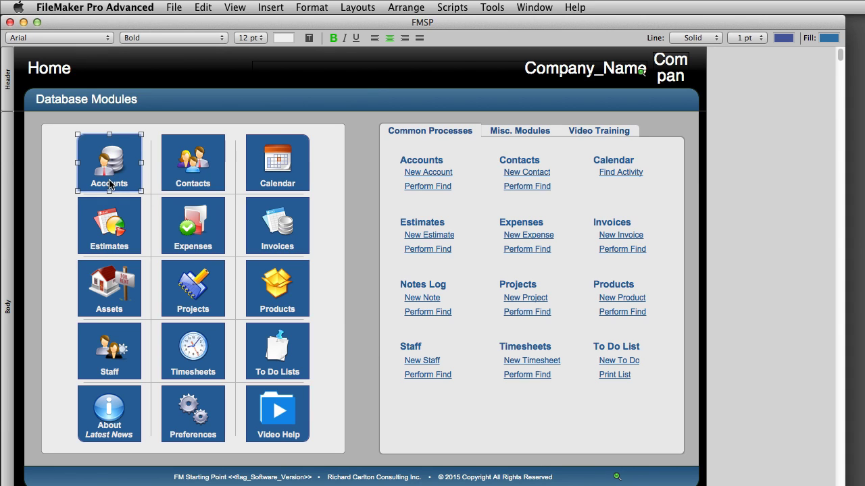
pyautogui.moveTo(111, 177); pyautogui.dragTo(770, 235)
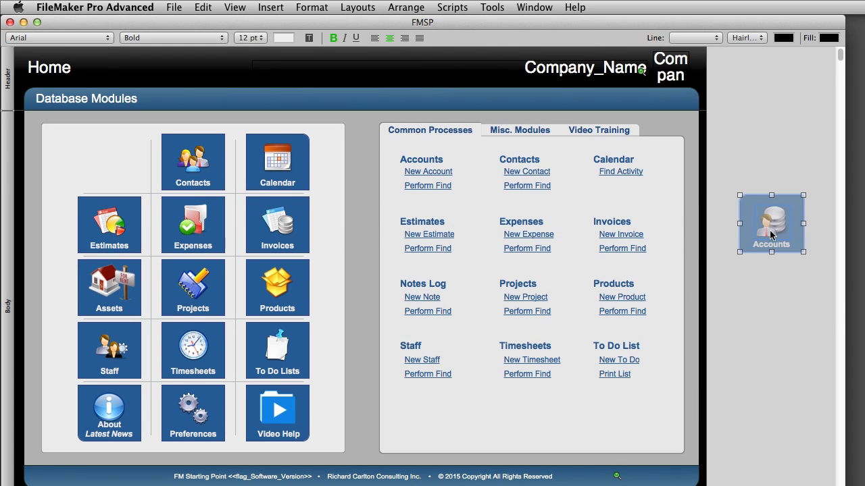
# Move the Accounts heading with its New Account and Perform Find links off the layout, then browse
pyautogui.click(419, 167)
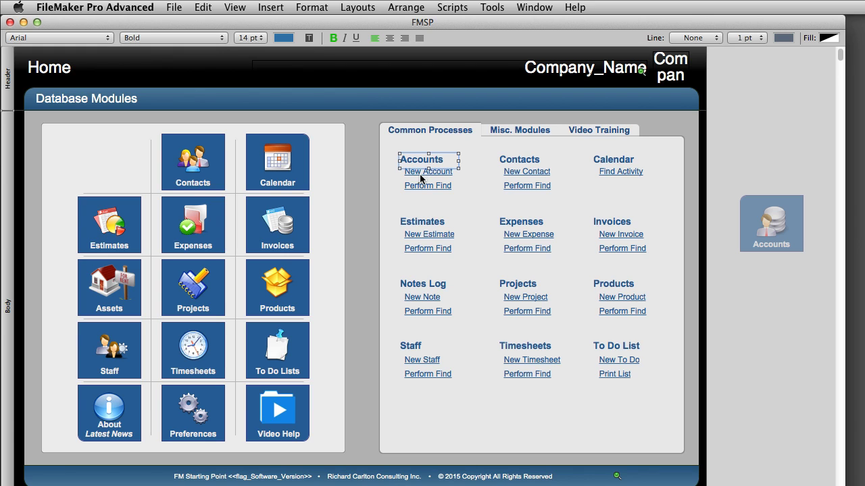
pyautogui.keyDown('shift'); pyautogui.click(419, 173); pyautogui.keyUp('shift')
pyautogui.keyDown('shift'); pyautogui.click(422, 183); pyautogui.keyUp('shift')
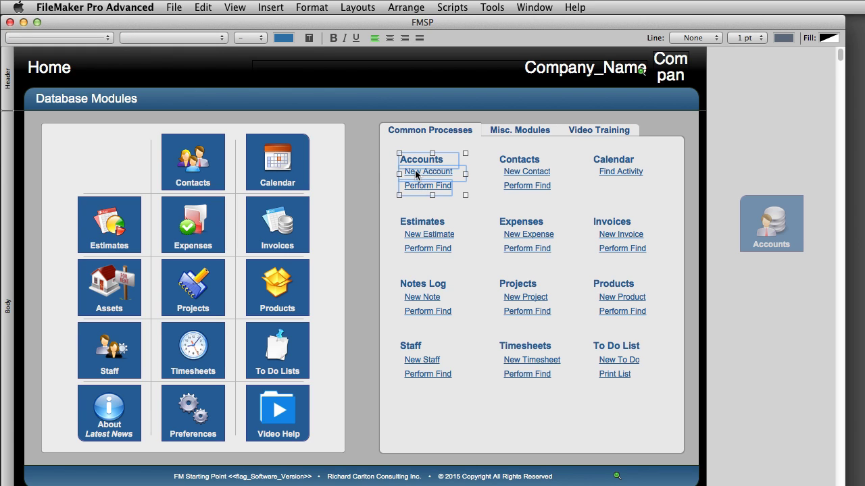
pyautogui.moveTo(423, 181); pyautogui.dragTo(777, 294)
pyautogui.press('super+b')
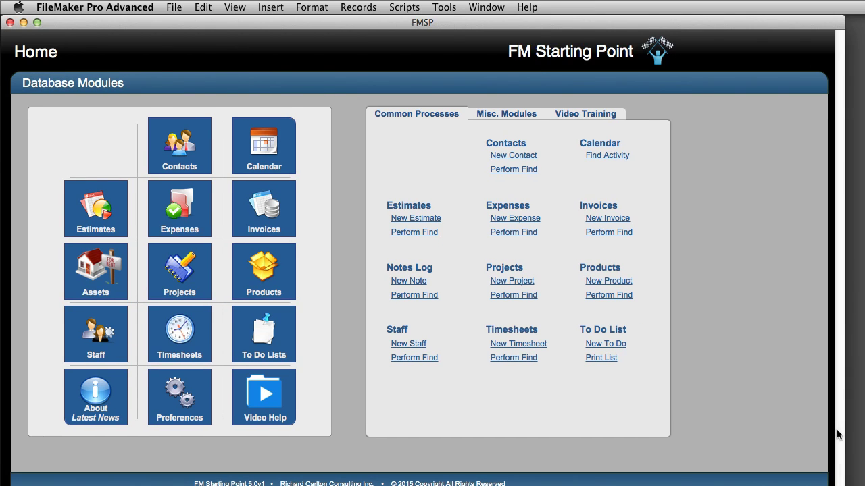
# Narrow the window and open the Contacts module on the first contact's record
pyautogui.moveTo(820, 429); pyautogui.dragTo(679, 429)
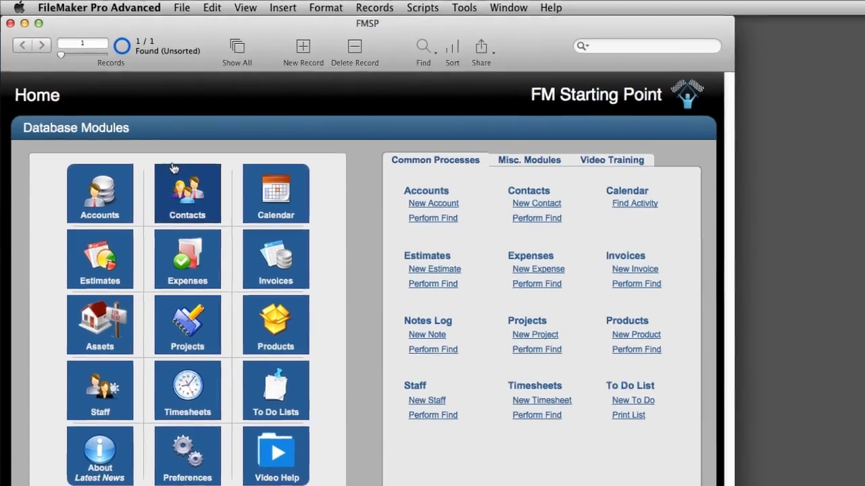
pyautogui.click(173, 168)
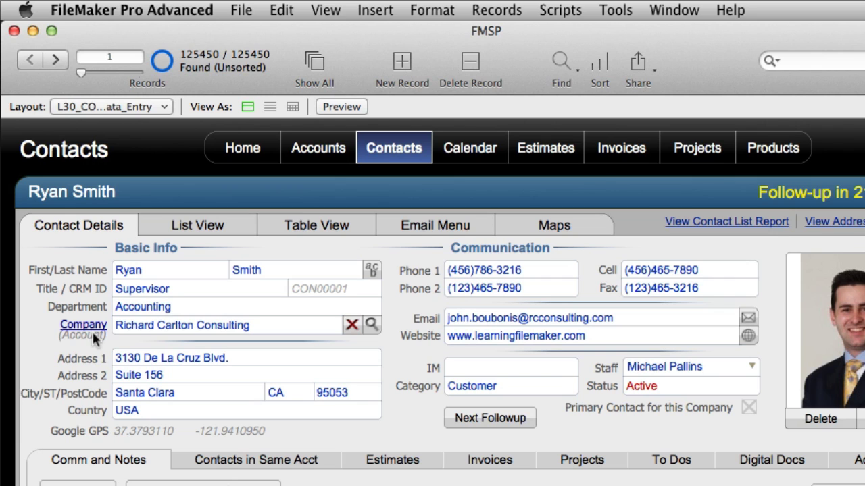
pyautogui.press('super+l')
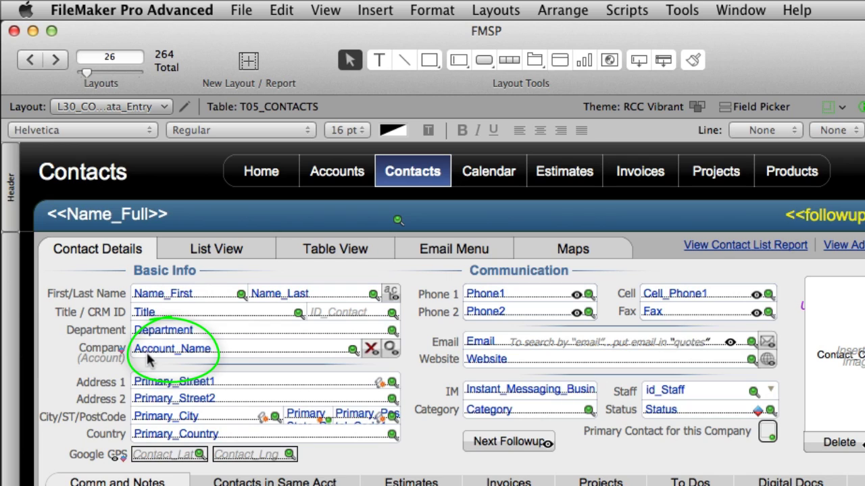
pyautogui.click(146, 350)
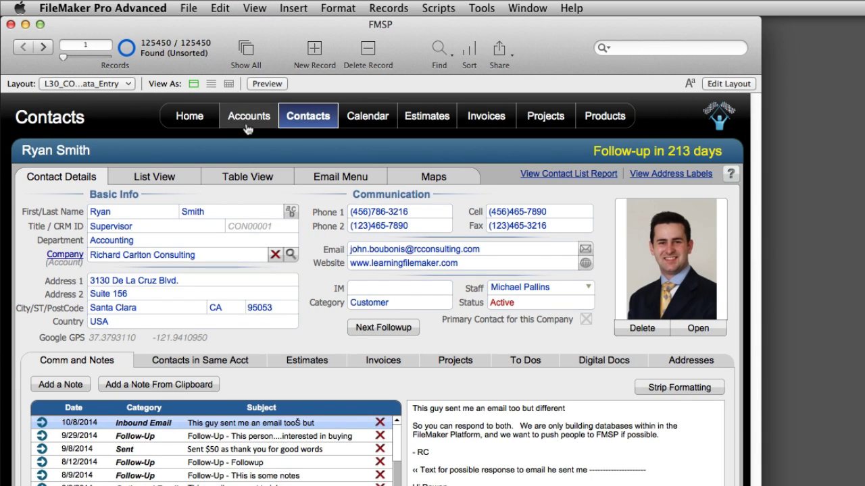
# Jump from the navigation bar to the Accounts module's Richard Carlton Consulting record
pyautogui.click(248, 128)
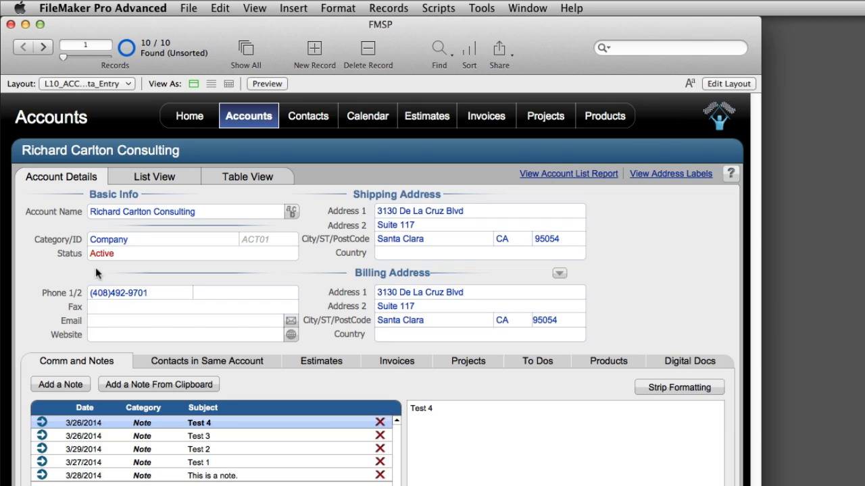
# Open File > Manage > Database and move the definitions window up and left
pyautogui.click(187, 7)
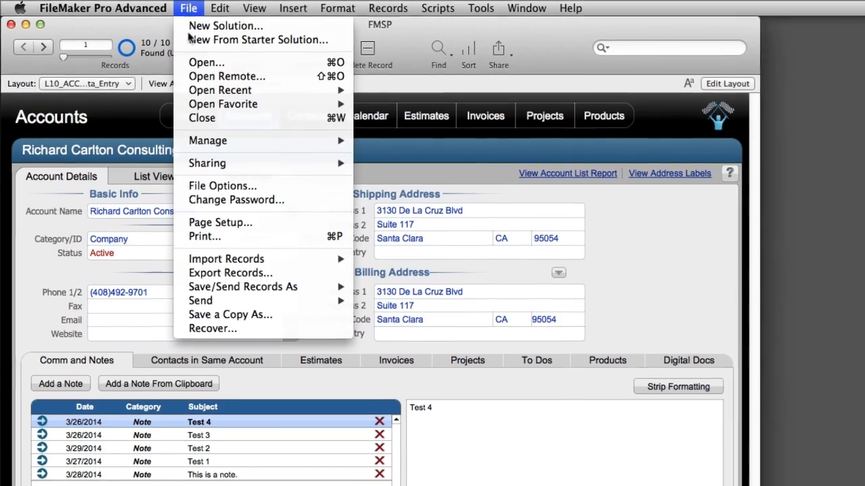
pyautogui.moveTo(216, 141)
pyautogui.click(357, 131)
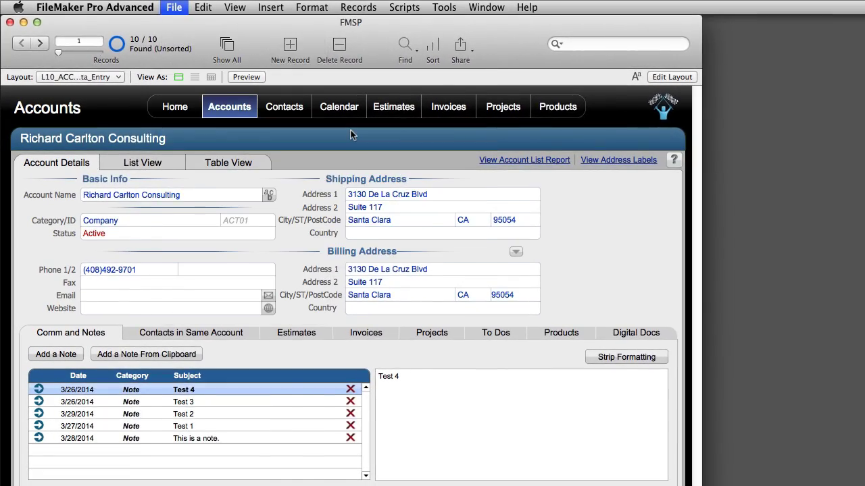
pyautogui.moveTo(349, 115); pyautogui.dragTo(291, 46)
# List the CON_Contacts table's fields and open the ID_Contact field's options
pyautogui.click(167, 88)
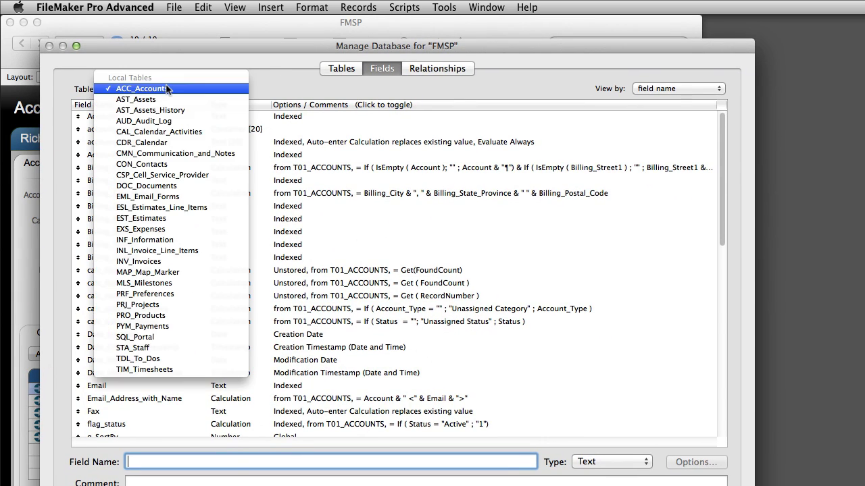
pyautogui.click(171, 163)
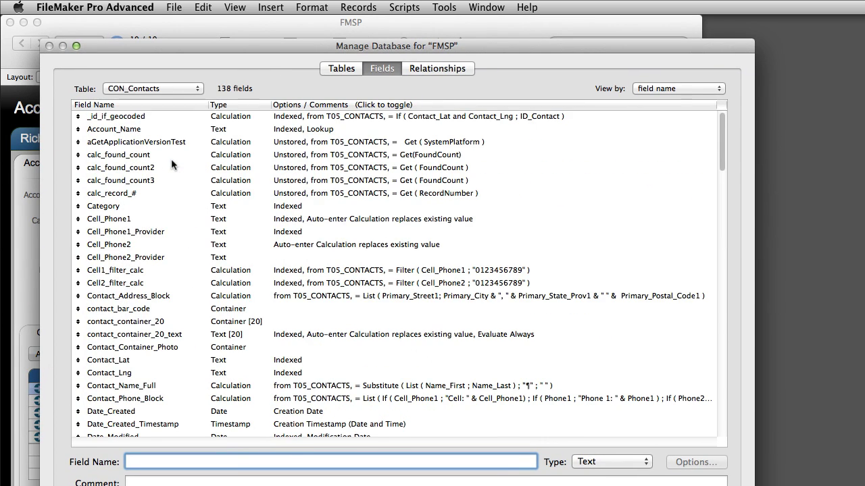
pyautogui.scroll(-15, 160, 219)
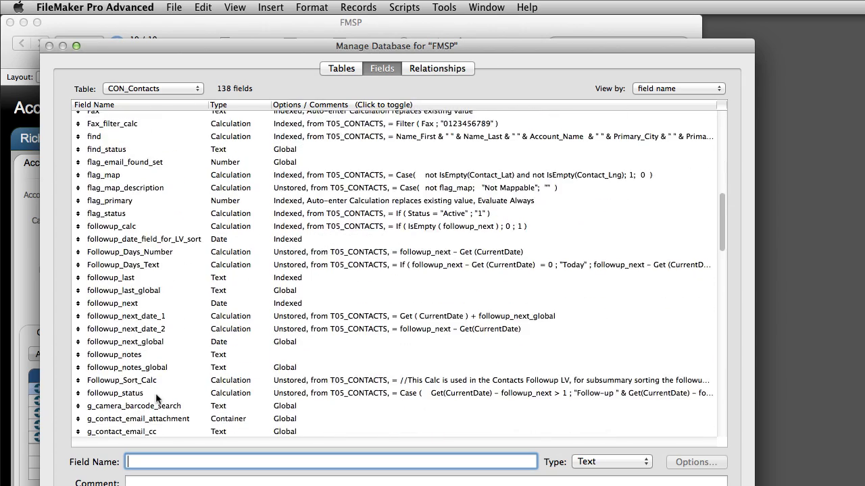
pyautogui.scroll(-5, 155, 395)
pyautogui.click(143, 294)
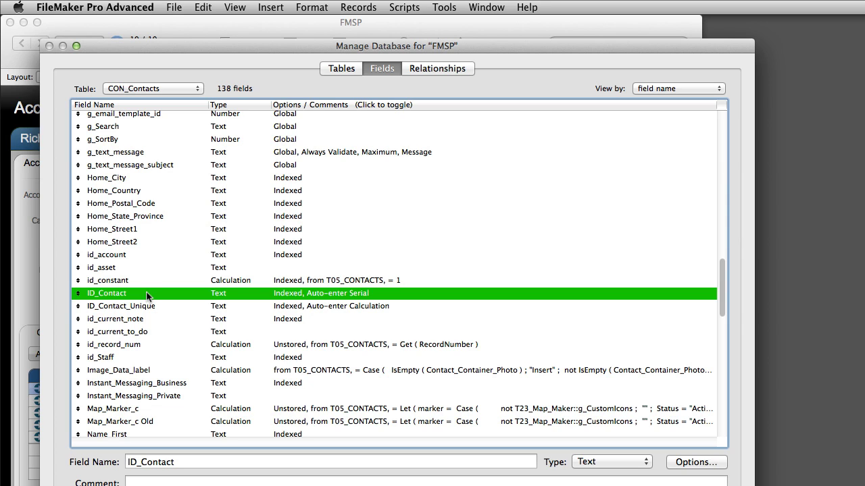
pyautogui.doubleClick(281, 294)
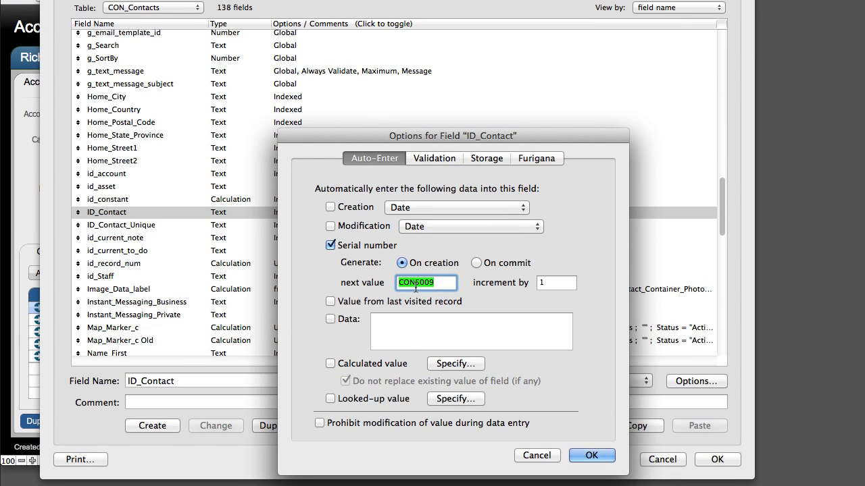
pyautogui.press('Right')
pyautogui.moveTo(415, 289); pyautogui.dragTo(379, 290)
# Confirm the ID_Contact options, switch the table to ACC_Accounts and select ID_Account
pyautogui.click(591, 455)
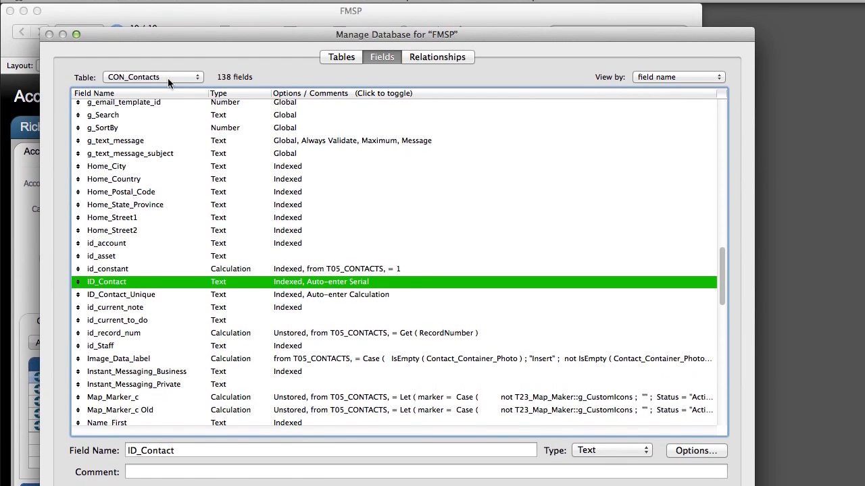
pyautogui.click(168, 12)
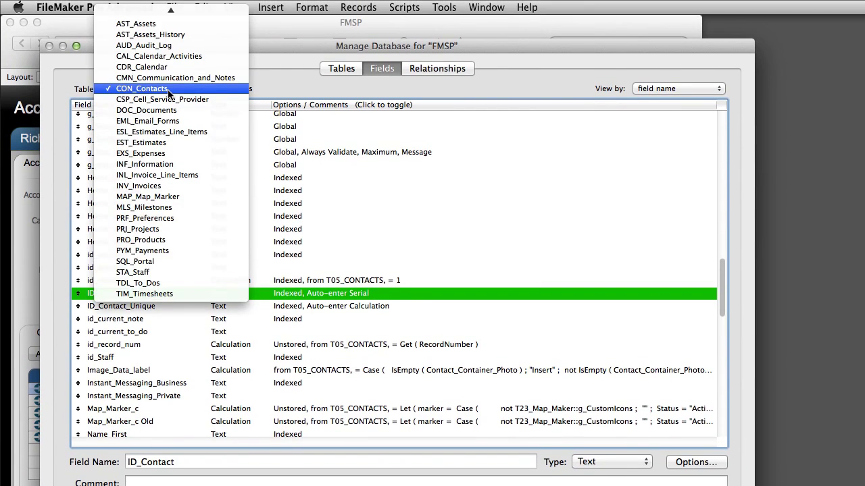
pyautogui.click(165, 23)
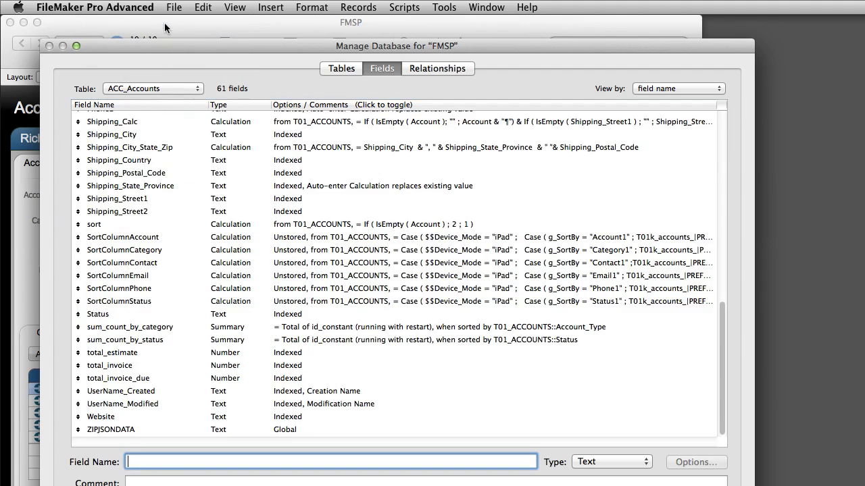
pyautogui.scroll(10, 145, 232)
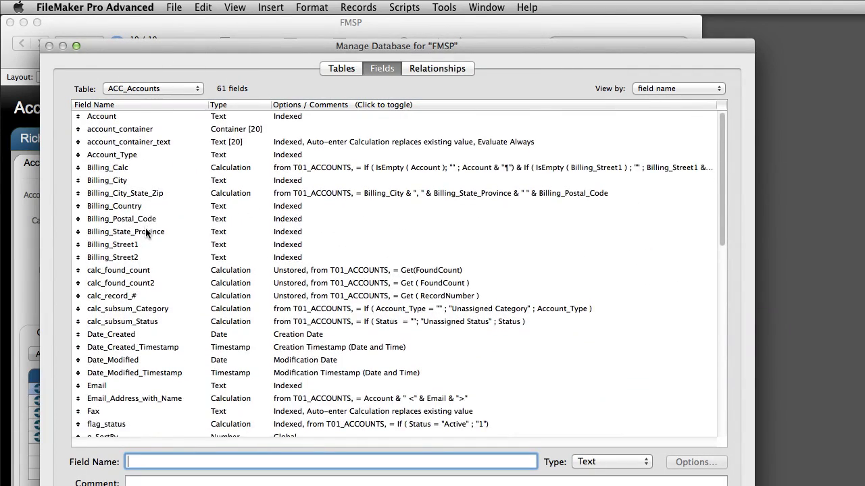
pyautogui.scroll(-5, 145, 233)
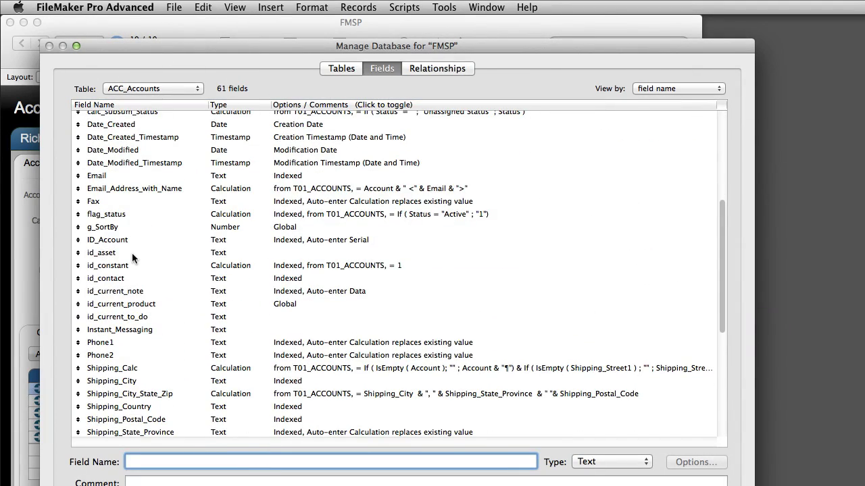
pyautogui.click(143, 240)
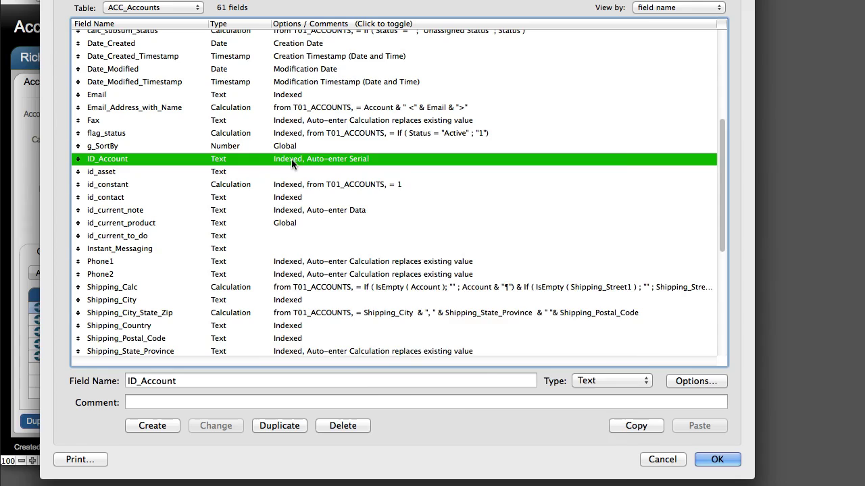
pyautogui.doubleClick(291, 240)
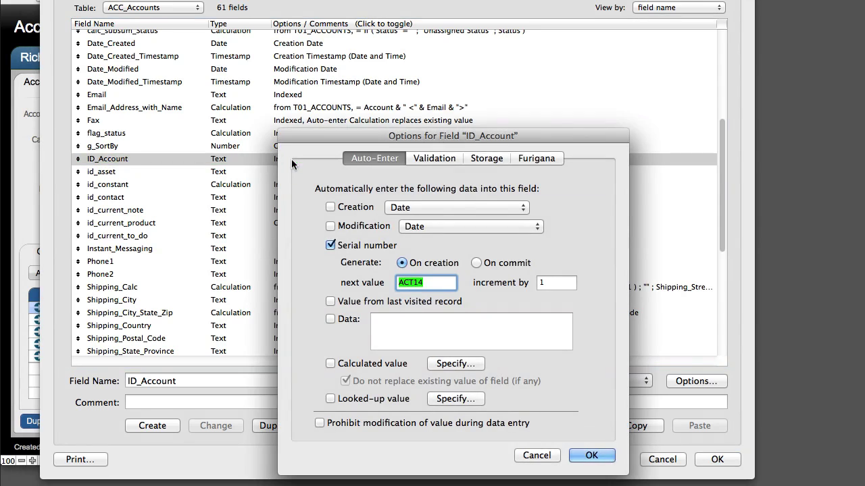
pyautogui.click(412, 284)
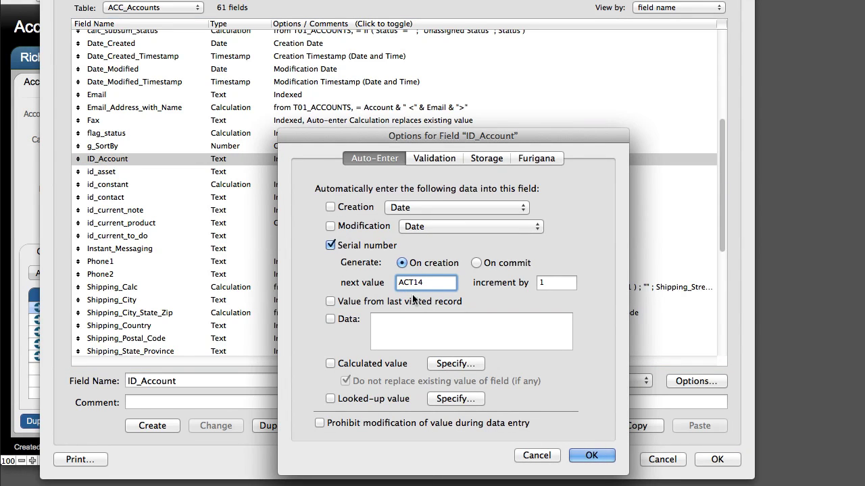
pyautogui.moveTo(412, 283); pyautogui.dragTo(376, 287)
pyautogui.click(530, 455)
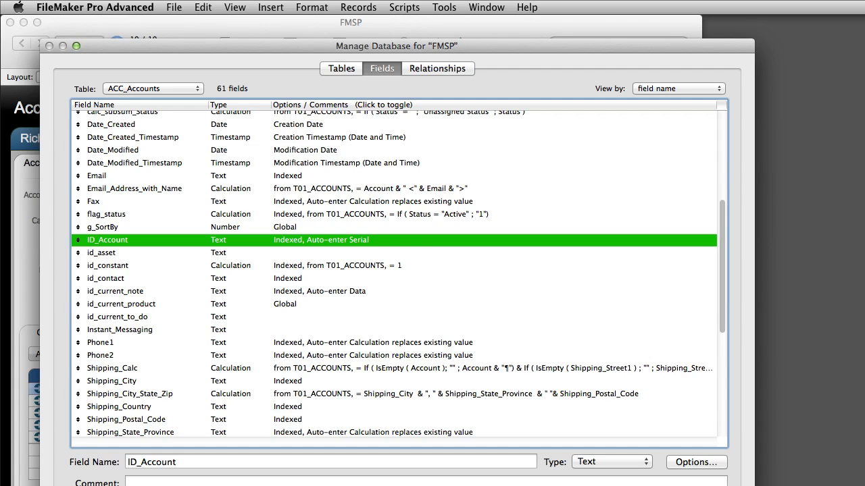
# Scroll the Relationships graph from T01_ACCOUNTS down to the T05_CONTACTS table occurrences
pyautogui.click(451, 68)
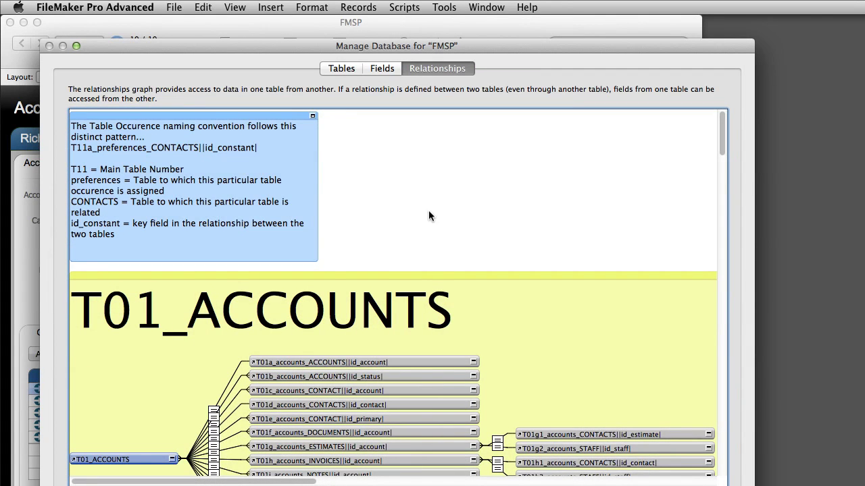
pyautogui.scroll(-5, 429, 215)
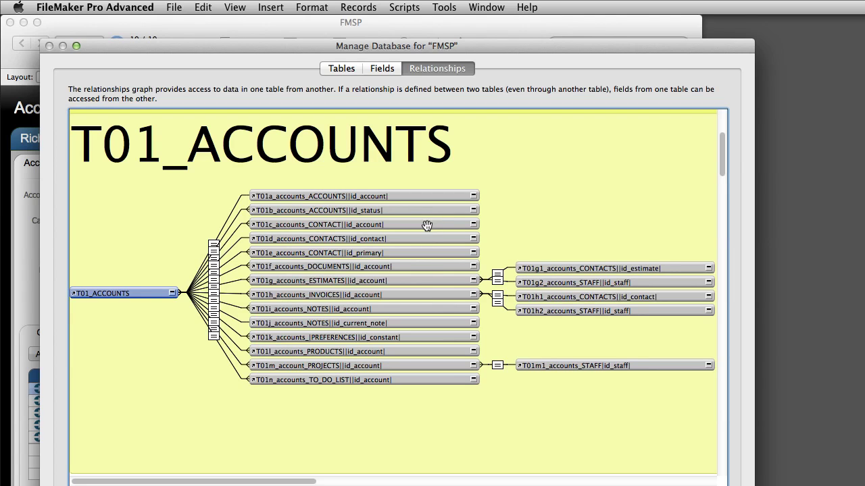
pyautogui.scroll(-8, 426, 223)
pyautogui.scroll(-9, 427, 230)
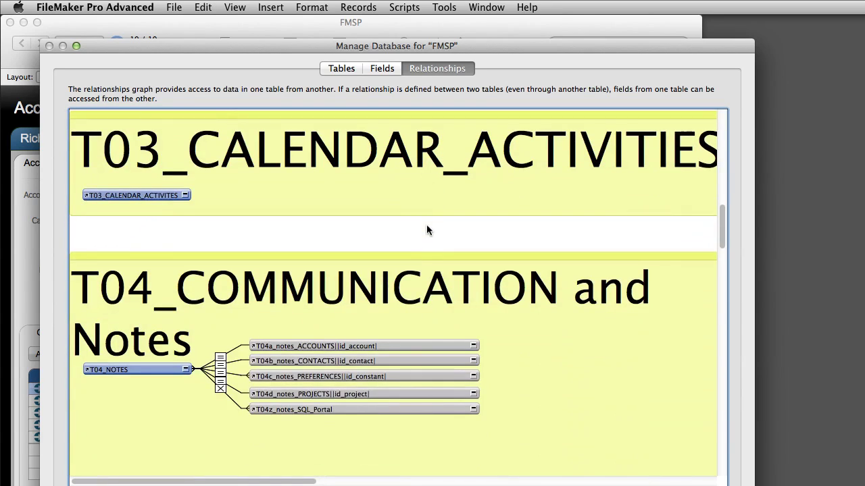
pyautogui.scroll(-6, 426, 231)
pyautogui.scroll(-5, 427, 230)
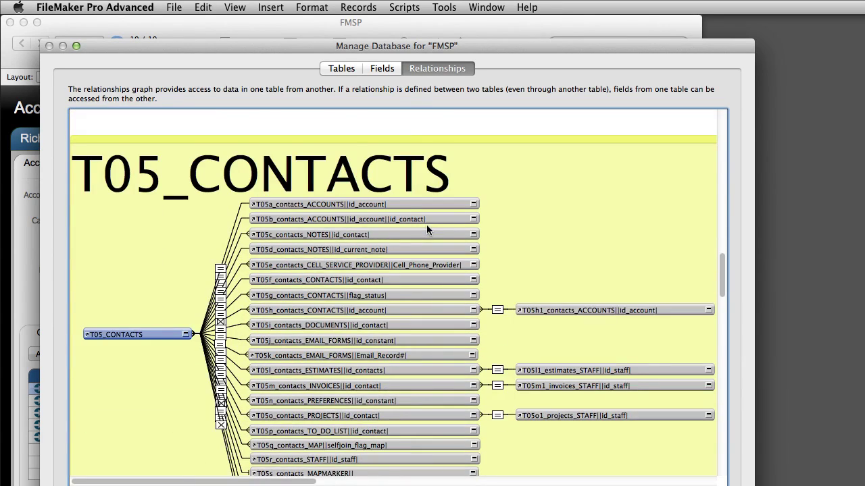
pyautogui.scroll(-2, 427, 225)
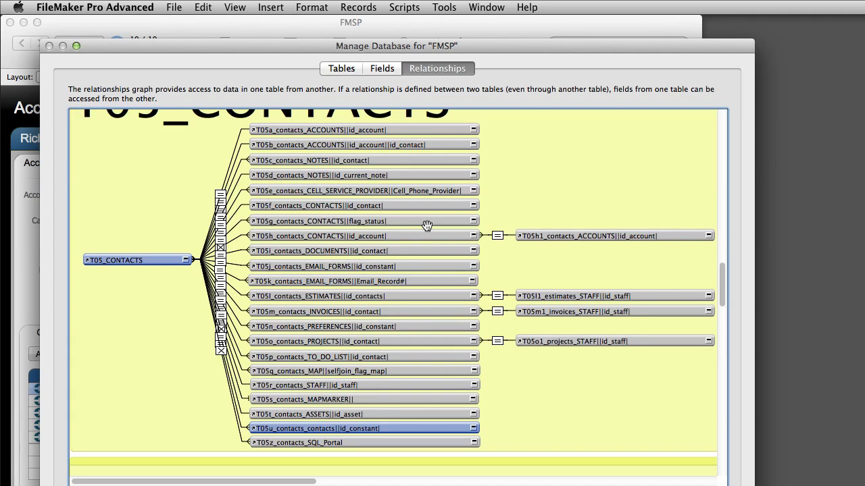
pyautogui.scroll(-5, 426, 225)
pyautogui.scroll(-2, 427, 225)
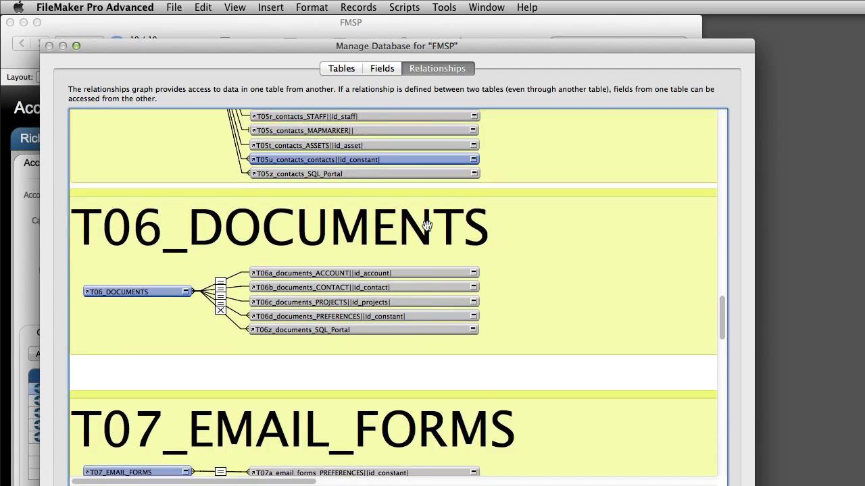
pyautogui.scroll(5, 427, 225)
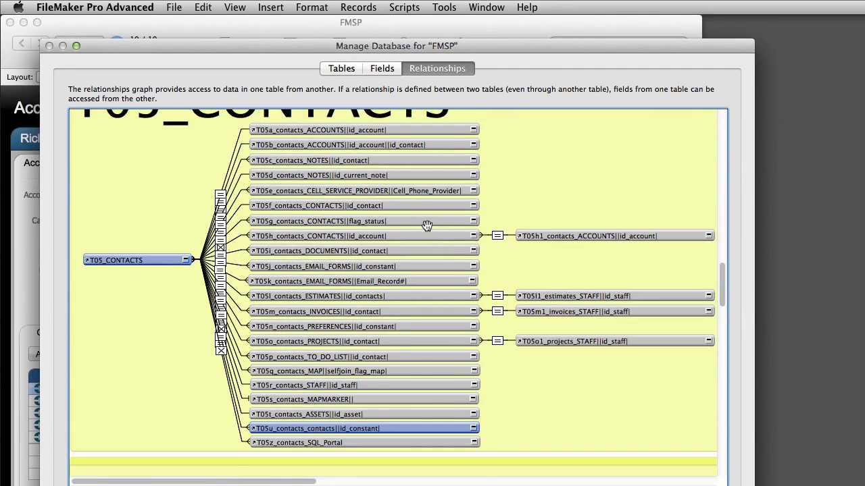
pyautogui.scroll(4, 426, 225)
pyautogui.scroll(20, 427, 231)
pyautogui.scroll(2, 426, 230)
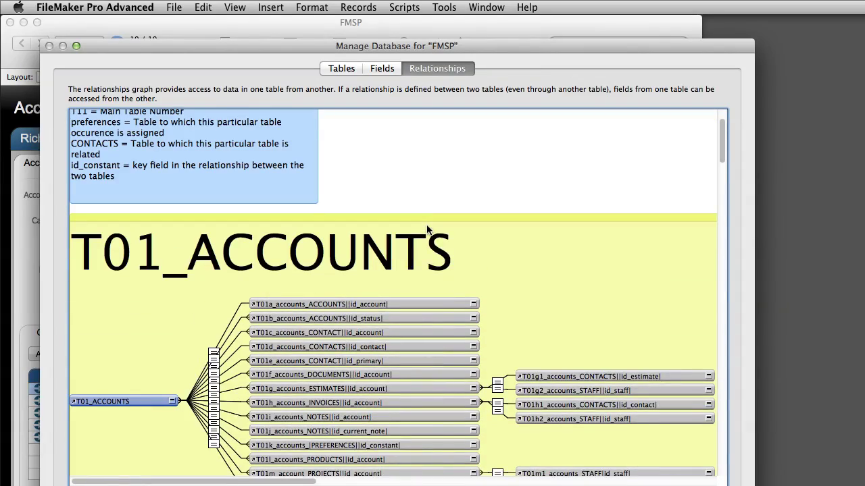
pyautogui.scroll(-3, 426, 231)
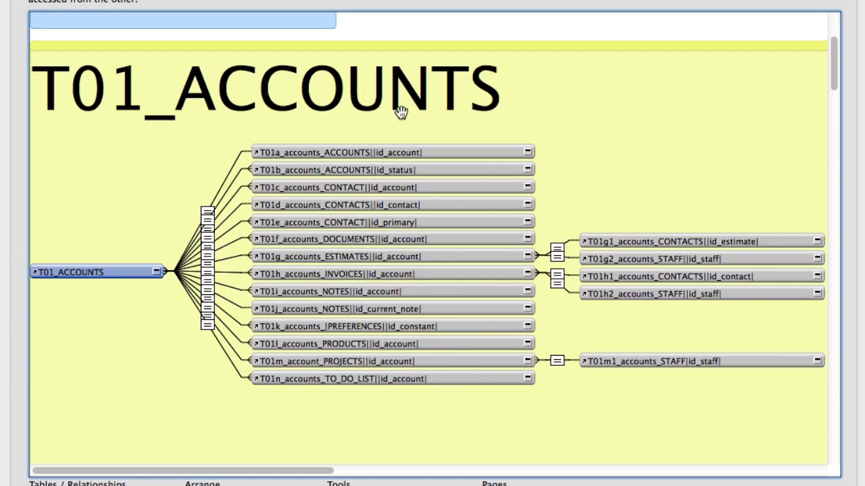
pyautogui.scroll(-10, 401, 112)
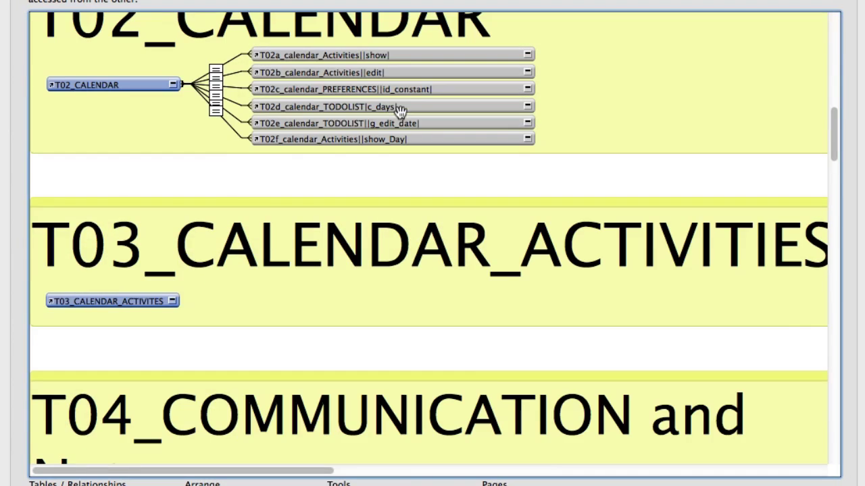
pyautogui.scroll(-10, 305, 174)
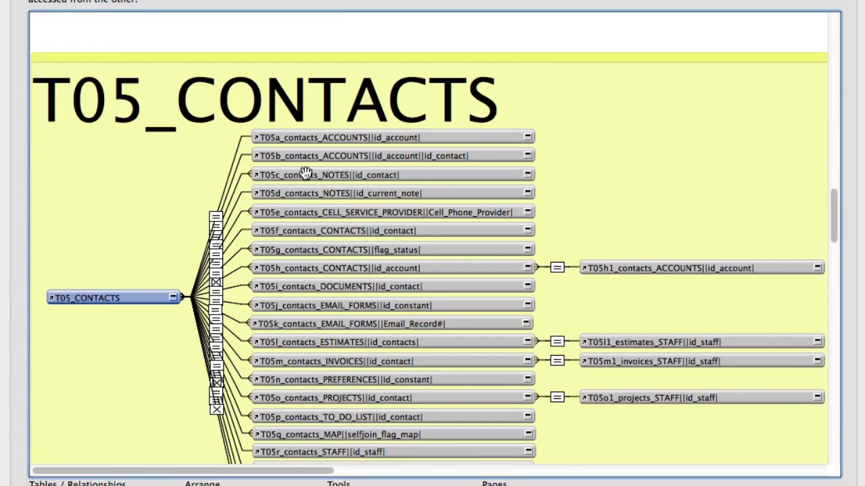
pyautogui.scroll(-3, 305, 174)
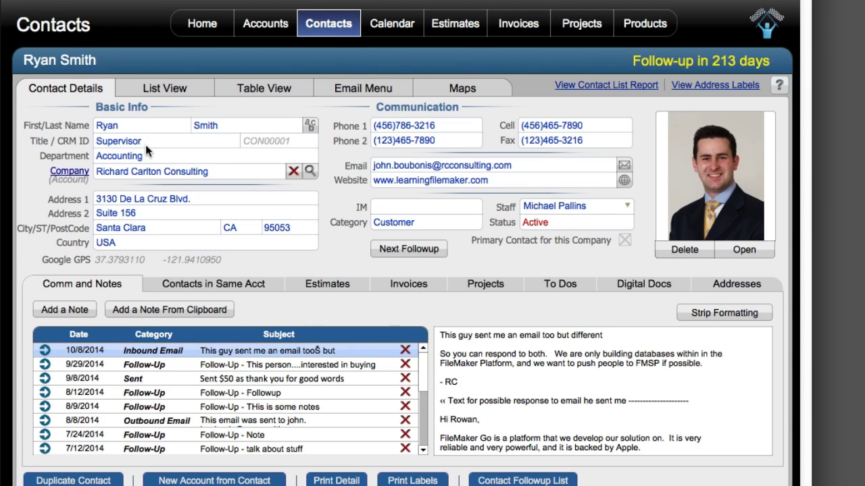
# Switch the Contacts layout to List View showing each contact's phone, email and company
pyautogui.click(160, 90)
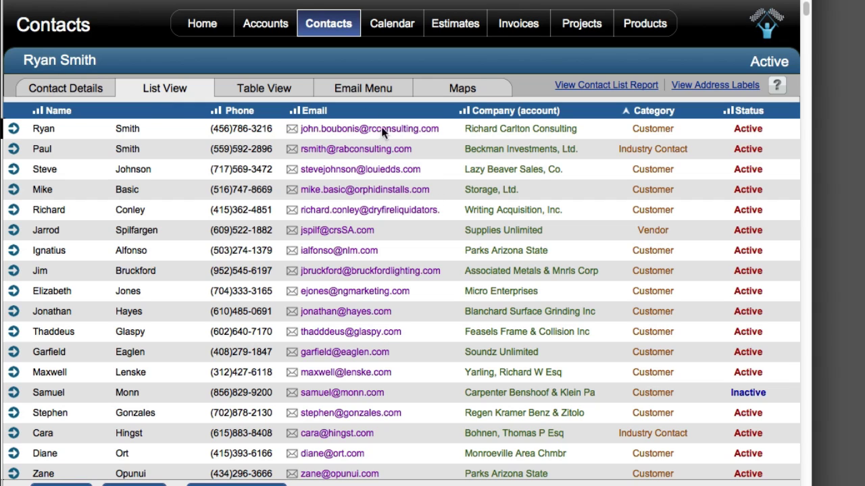
# Show the contacts in Table View, then open the Email Menu with its three templates
pyautogui.click(294, 96)
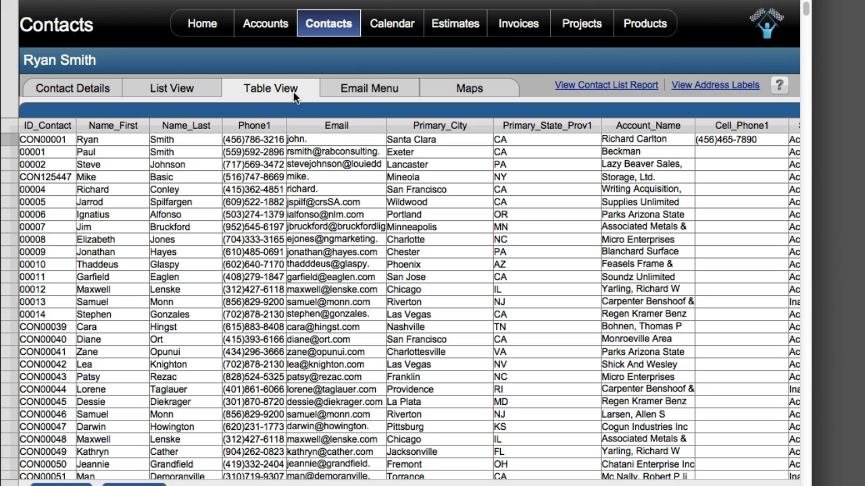
pyautogui.click(348, 94)
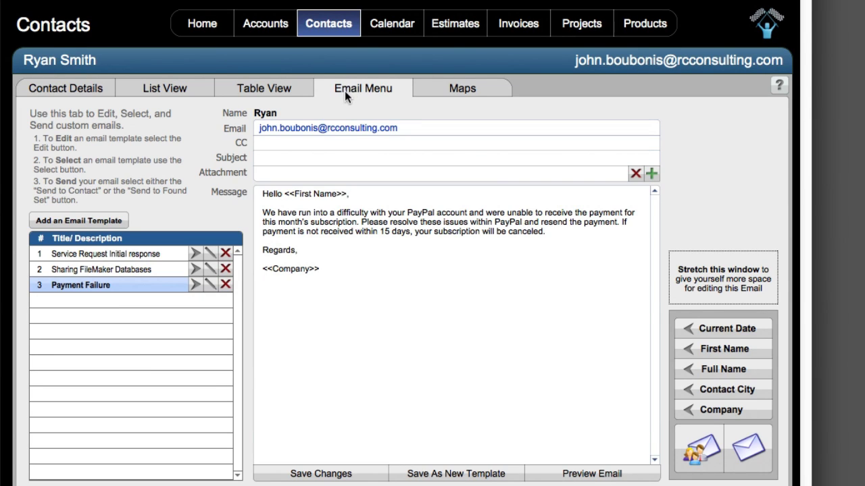
# Load template 2, Sharing FileMaker Databases, and highlight the <<First Name>> placeholder in the message
pyautogui.click(195, 270)
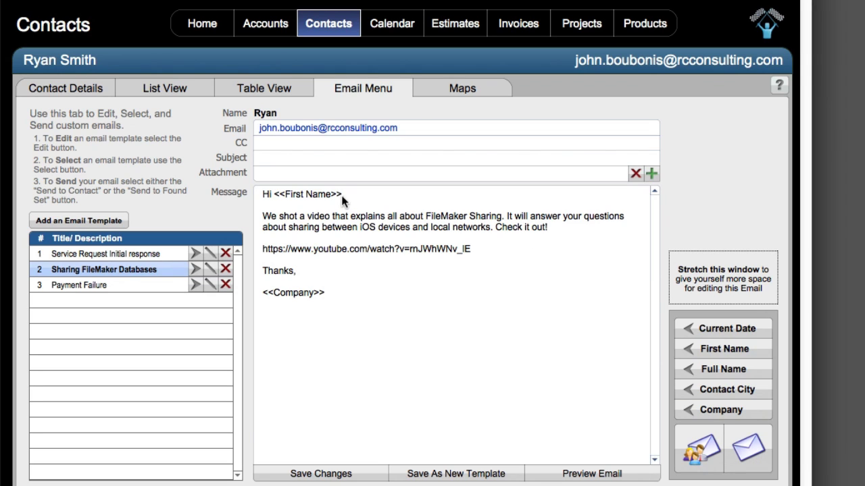
pyautogui.moveTo(343, 195); pyautogui.dragTo(274, 195)
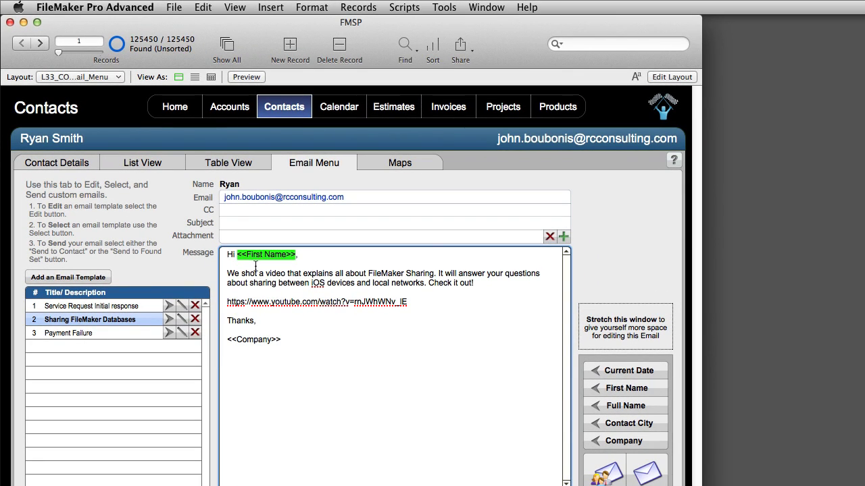
# Open a new FMSP window on Preferences > Email Configuration, then return to the original contacts window
pyautogui.click(487, 7)
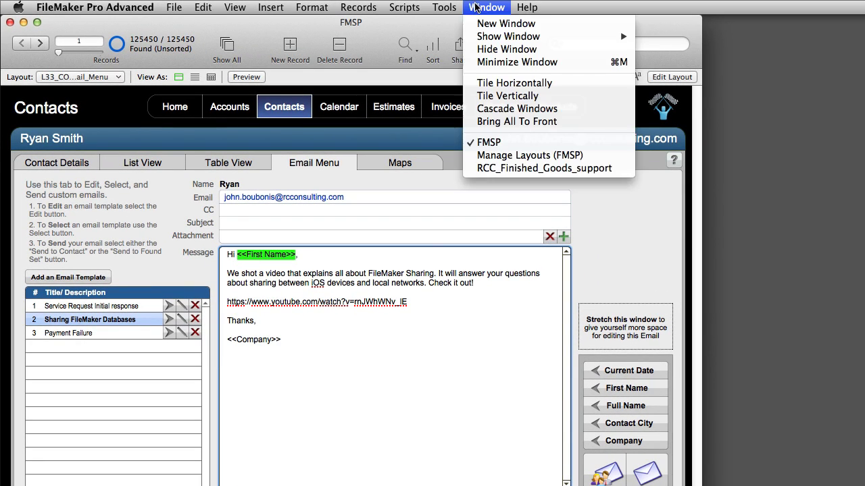
pyautogui.click(505, 20)
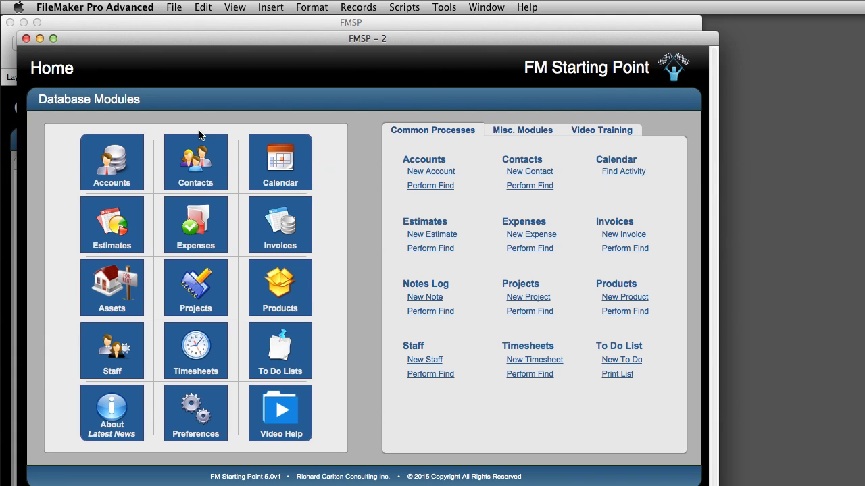
pyautogui.click(202, 408)
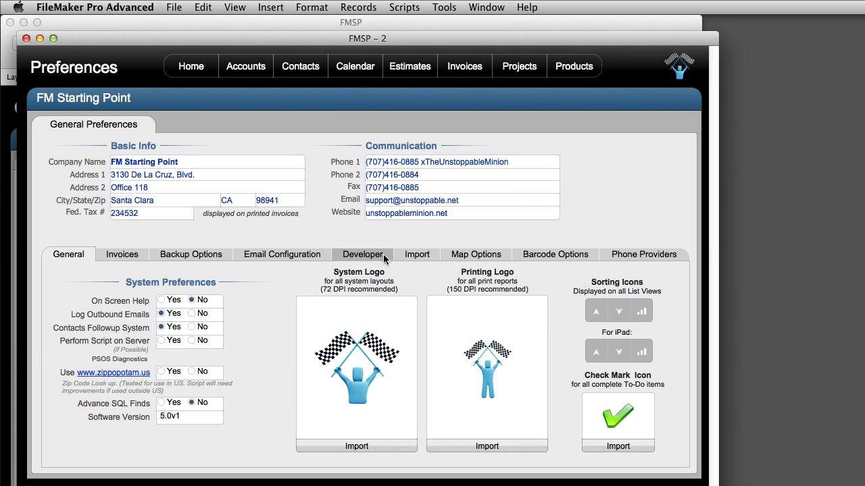
pyautogui.click(282, 254)
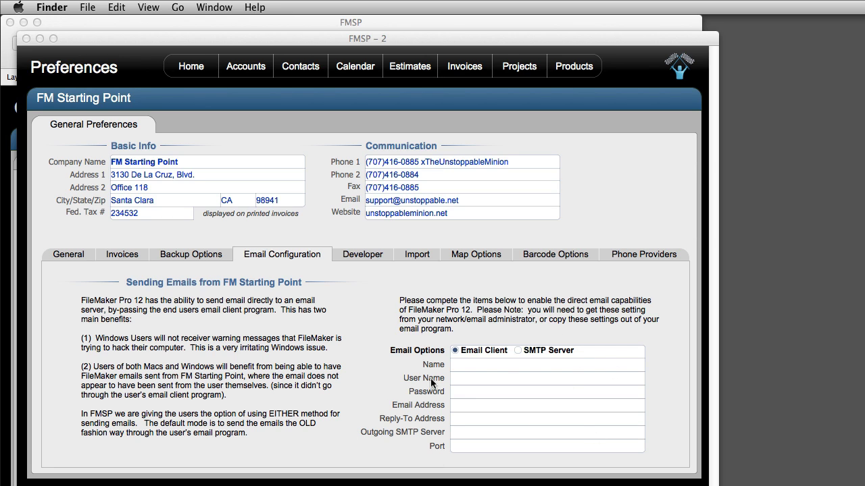
pyautogui.click(176, 25)
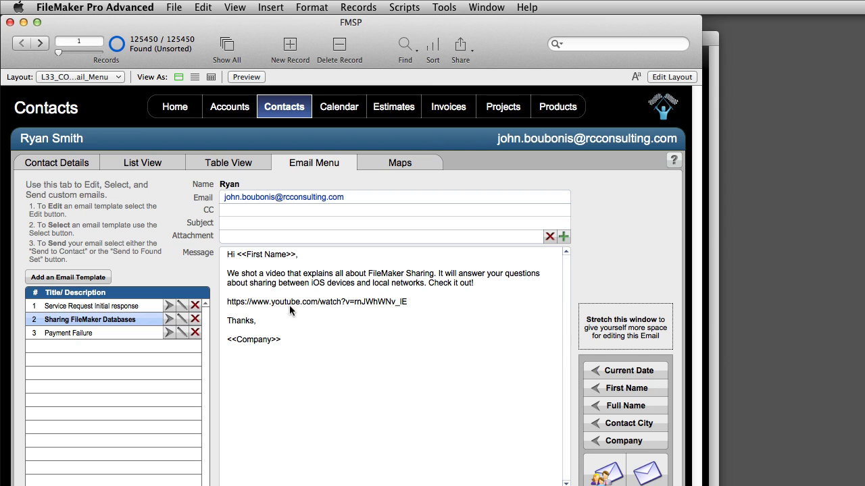
# Load the Payment Failure template, then replace it with the Service Request Initial response template
pyautogui.click(169, 332)
pyautogui.click(169, 306)
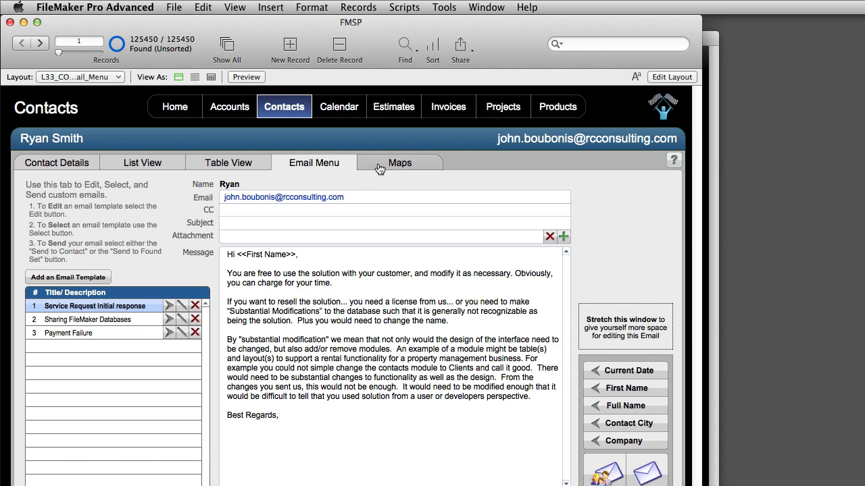
# Show the contacts on the Maps tab and scroll the list, where they appear as Not Mappable
pyautogui.click(401, 162)
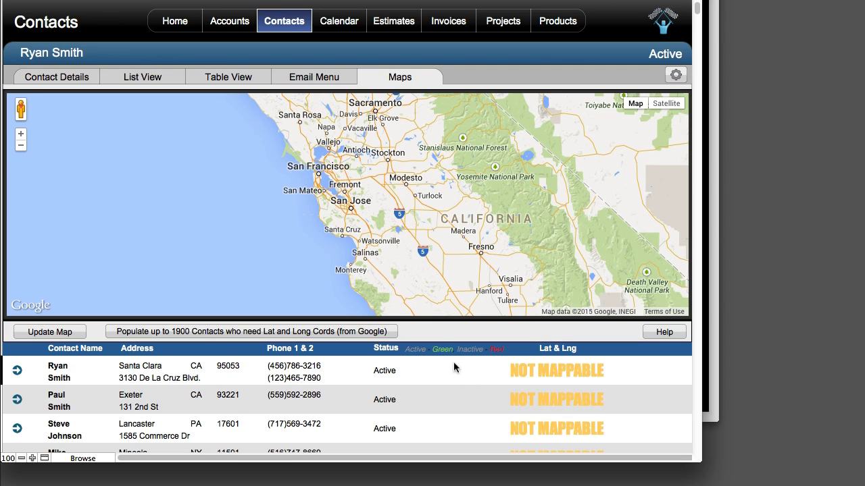
pyautogui.scroll(-4, 474, 401)
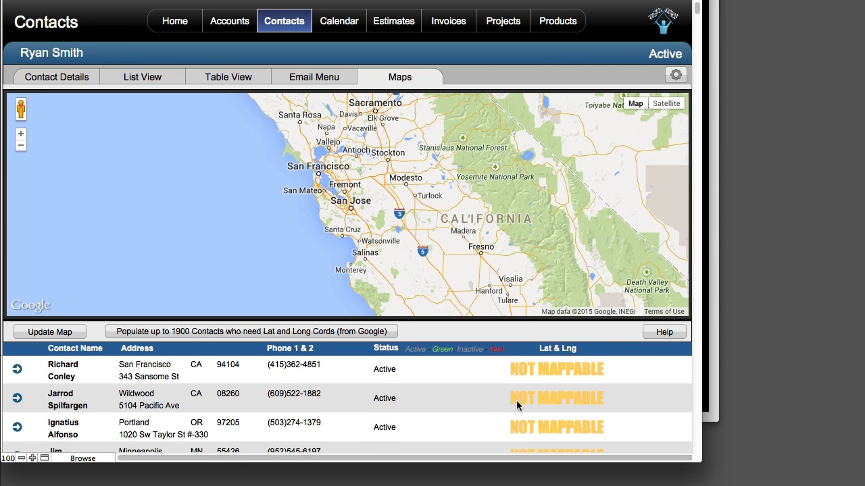
pyautogui.scroll(-1, 534, 385)
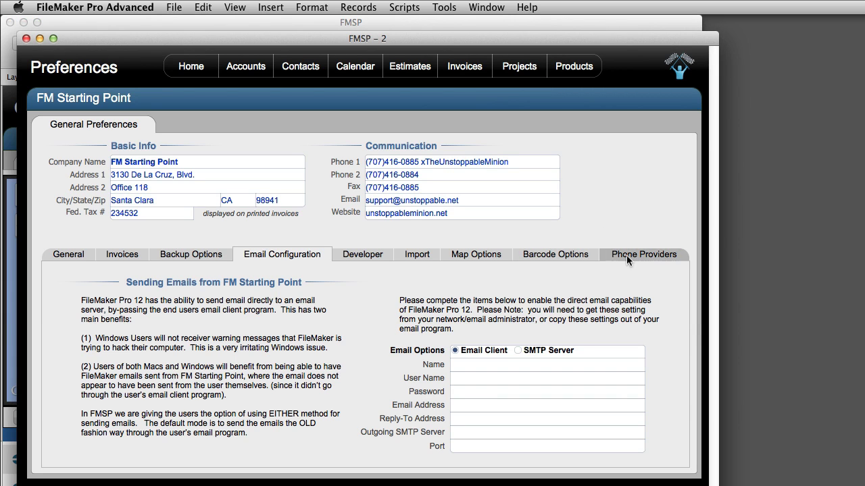
# Set Auto Generate Coordinates to Yes in Map Options, then return to the Contacts module
pyautogui.click(476, 255)
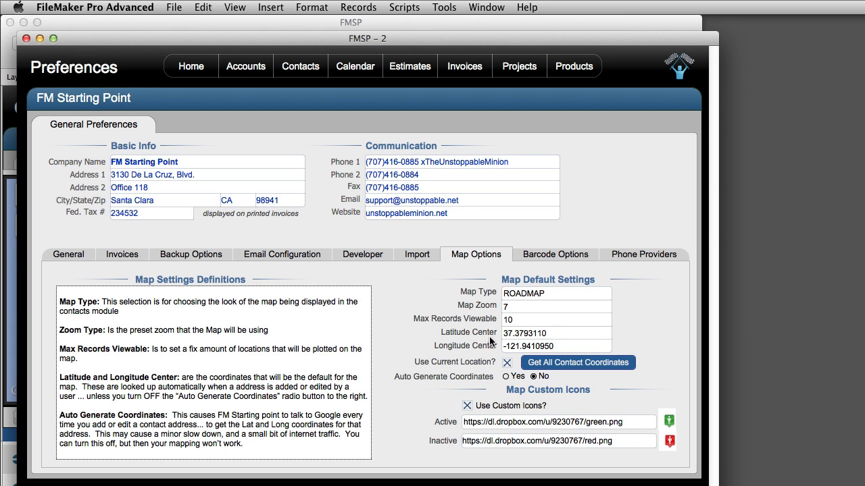
pyautogui.click(506, 377)
pyautogui.click(293, 68)
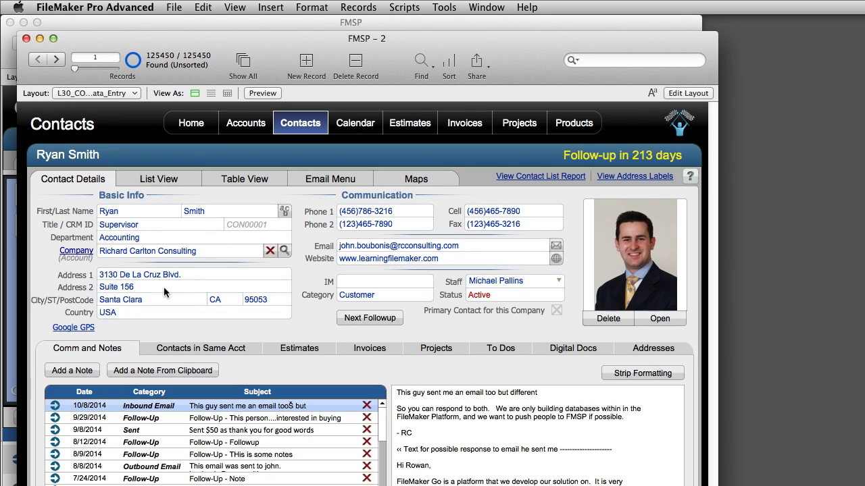
# Change the suite number's last digit to 5 and the street number to 030, then view the contact on the map
pyautogui.click(156, 287)
pyautogui.press('BackSpace')
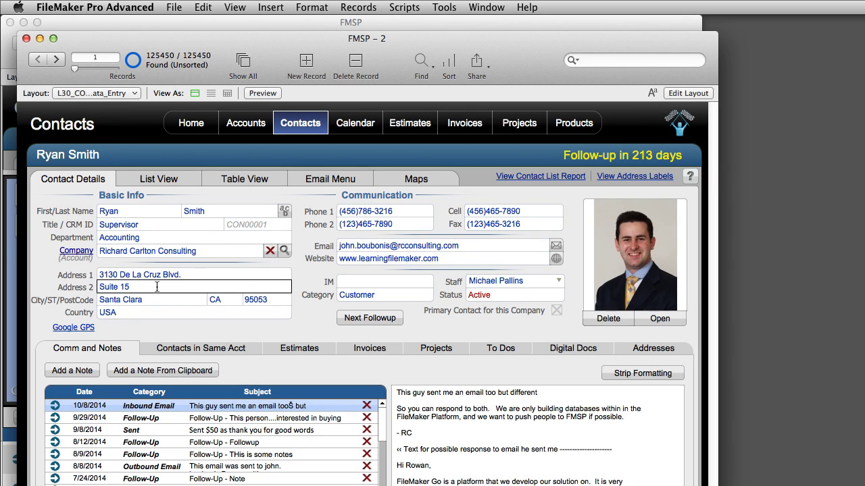
pyautogui.write('5')
pyautogui.click(190, 326)
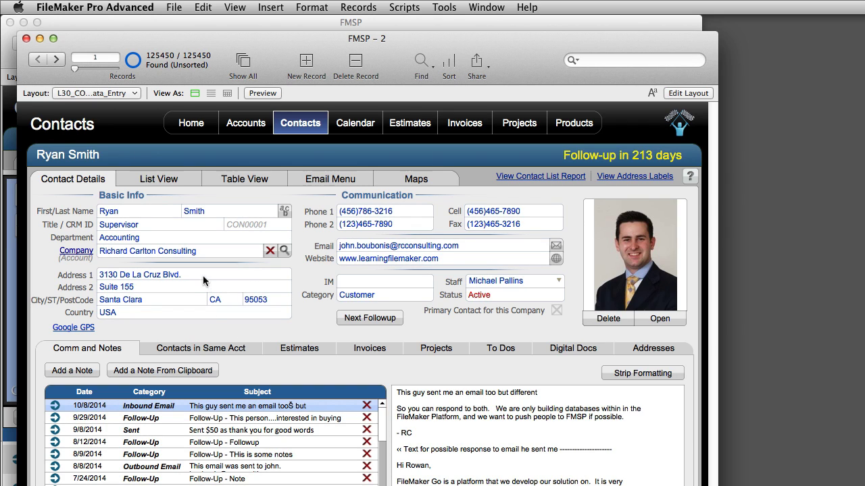
pyautogui.click(117, 274)
pyautogui.press('BackSpace')
pyautogui.press('BackSpace')
pyautogui.press('BackSpace')
pyautogui.write('030')
pyautogui.click(313, 285)
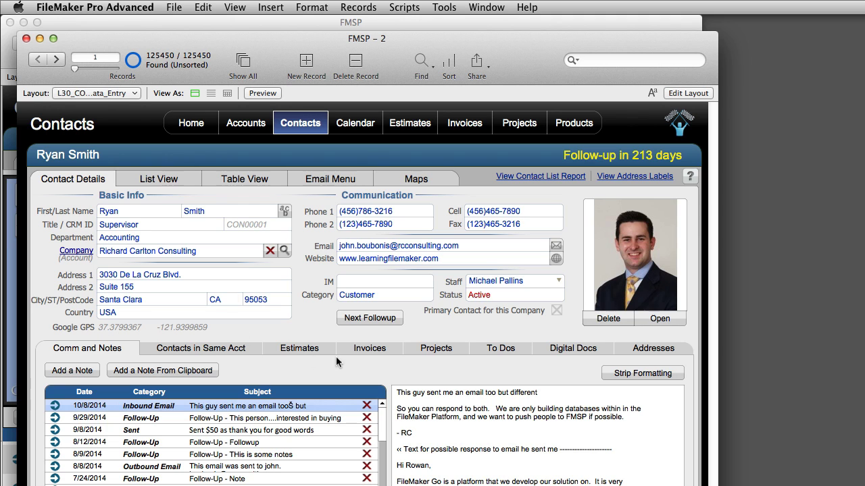
pyautogui.click(414, 180)
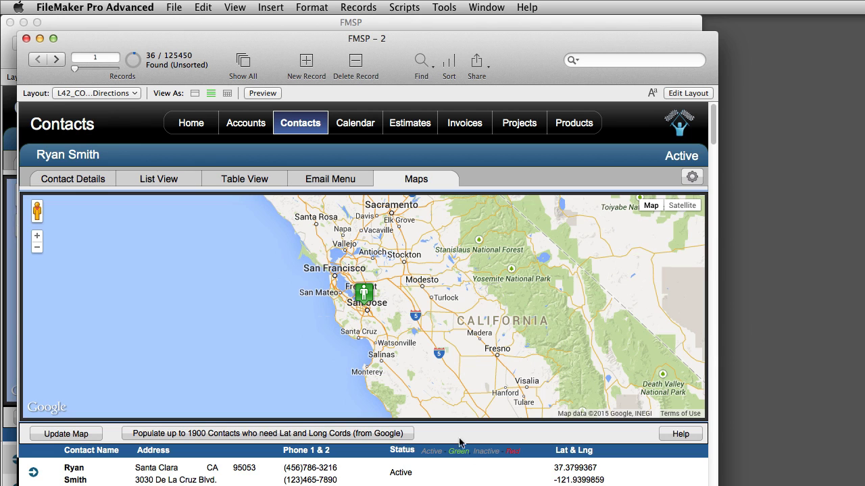
pyautogui.click(66, 178)
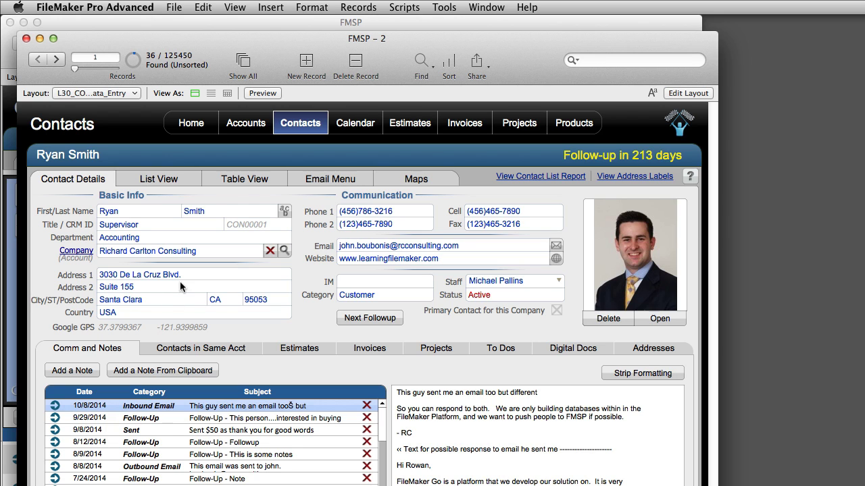
# Return to the Maps tab showing the contact plotted near San Jose
pyautogui.click(427, 185)
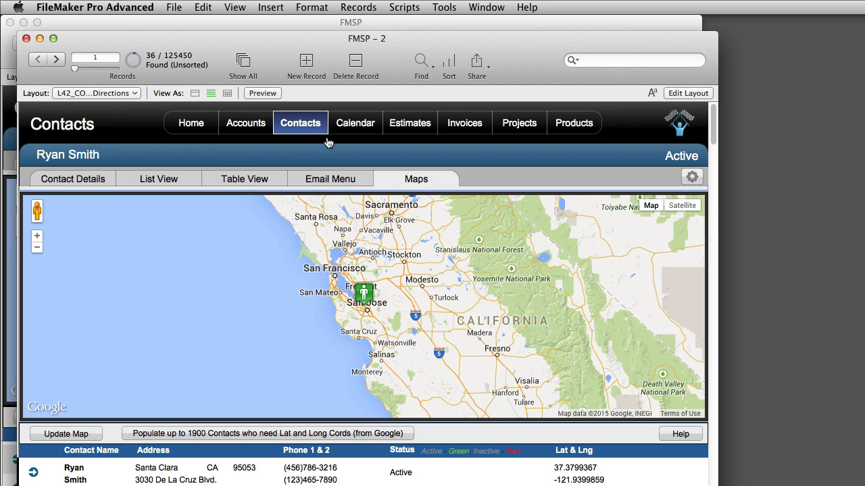
pyautogui.click(94, 179)
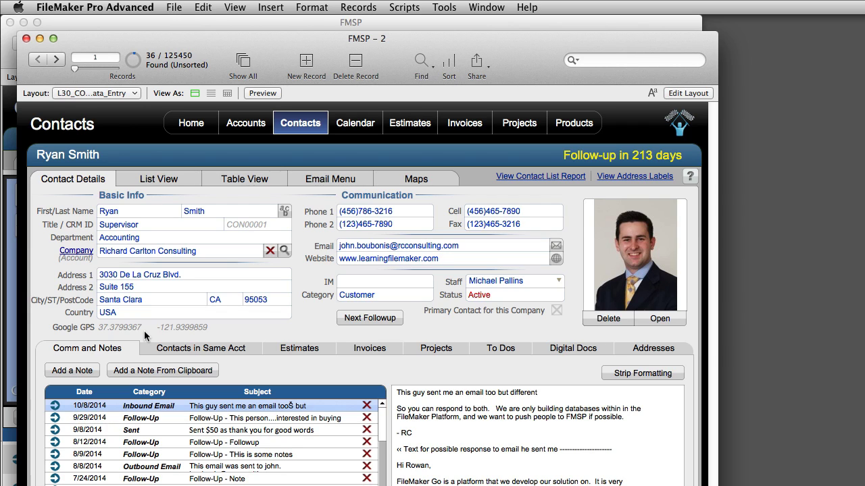
pyautogui.click(442, 179)
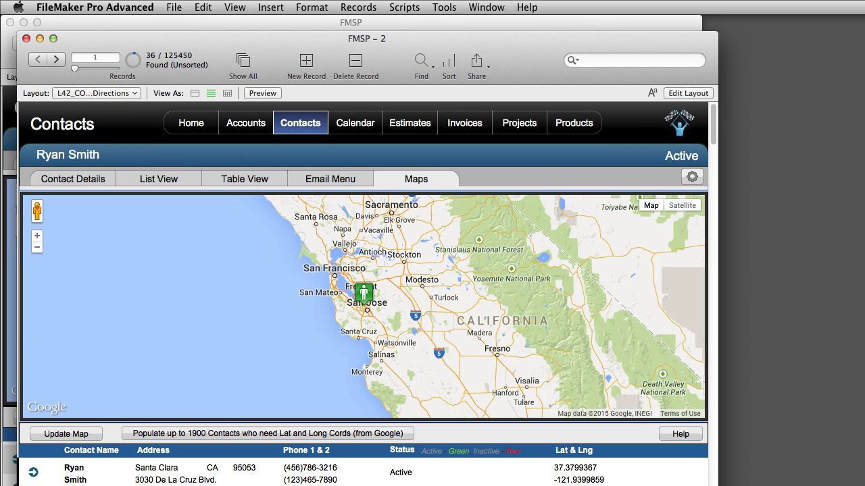
# Open Map Preferences to review its default settings, moving the window aside and back
pyautogui.click(690, 178)
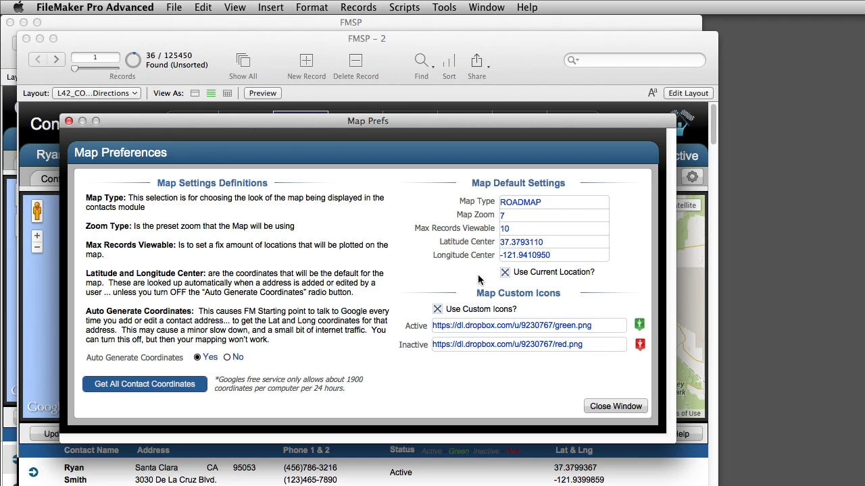
pyautogui.moveTo(208, 122); pyautogui.dragTo(834, 188)
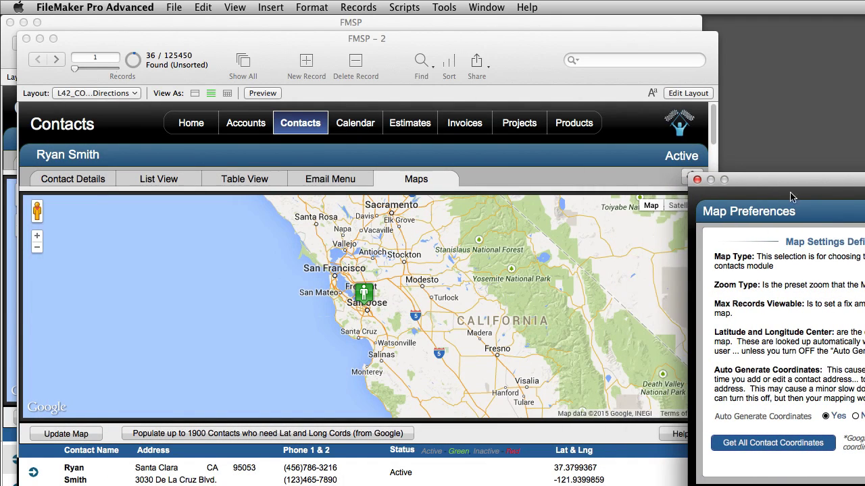
pyautogui.click(500, 268)
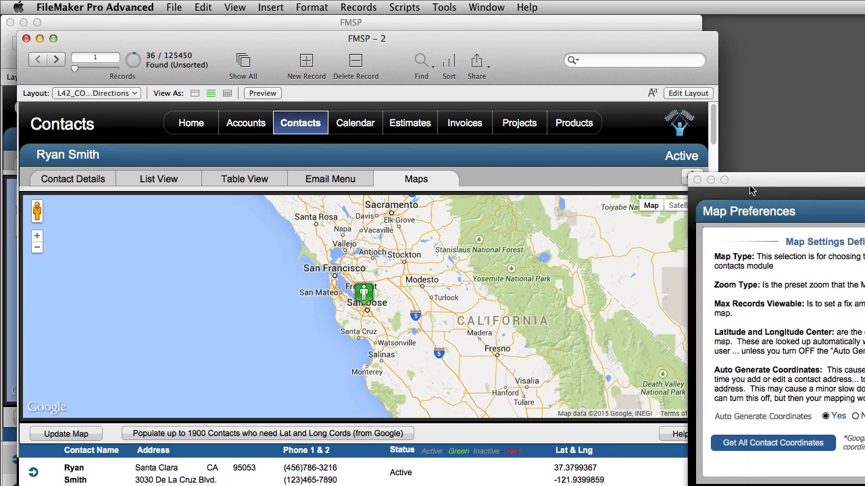
pyautogui.click(770, 184)
pyautogui.moveTo(770, 184); pyautogui.dragTo(265, 251)
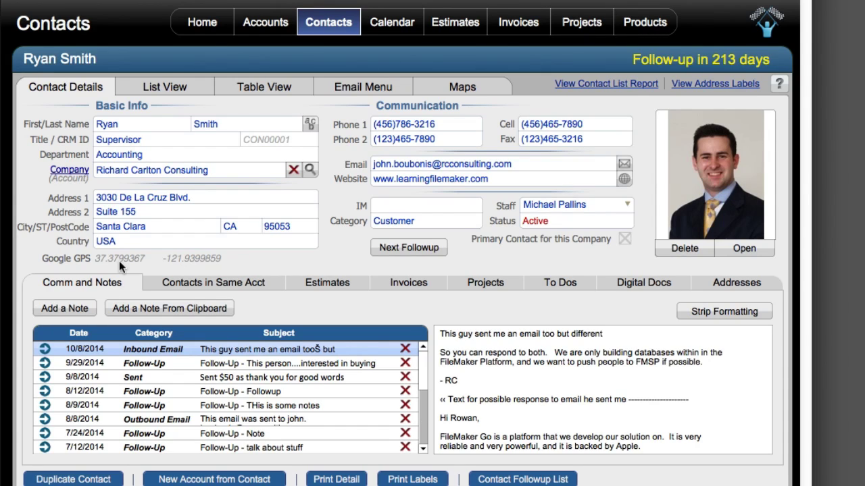
# Read the 8/8, 8/9, 8/12 and 9/8/2014 notes, then list Contacts in Same Acct
pyautogui.click(374, 417)
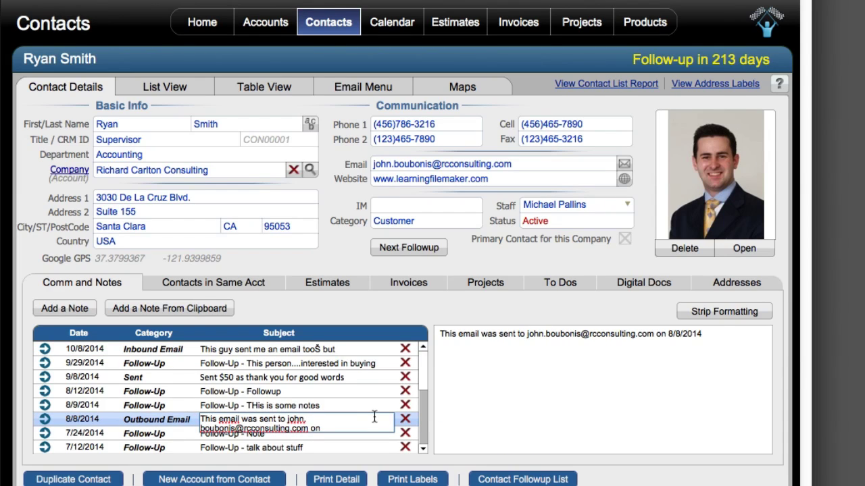
pyautogui.click(373, 406)
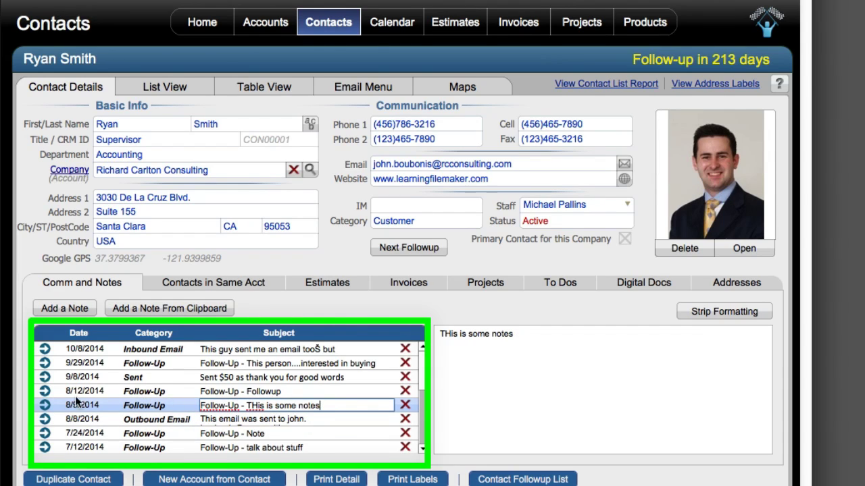
pyautogui.click(49, 391)
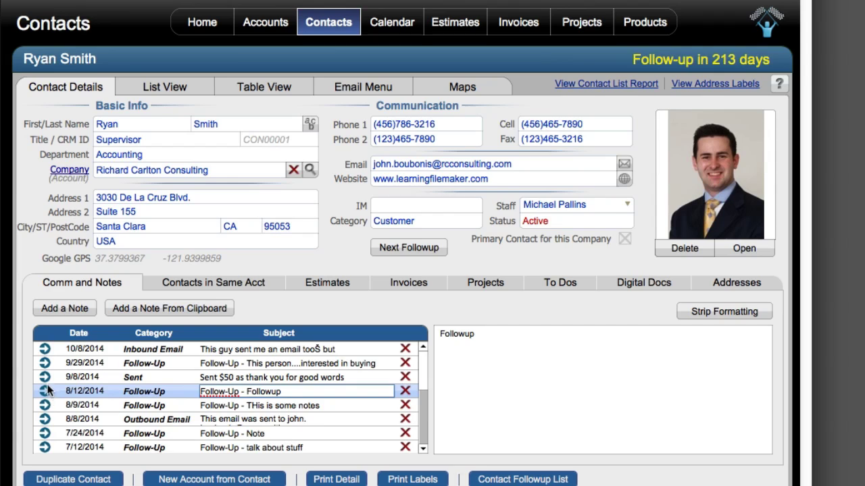
pyautogui.click(45, 379)
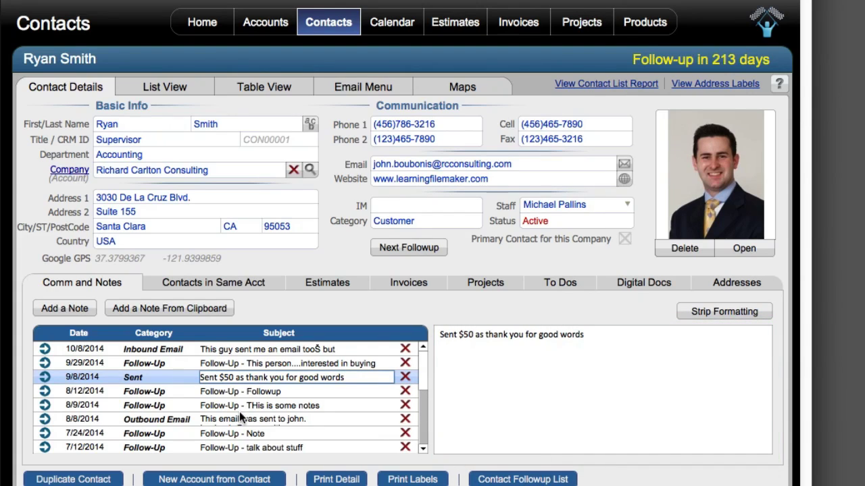
pyautogui.click(250, 286)
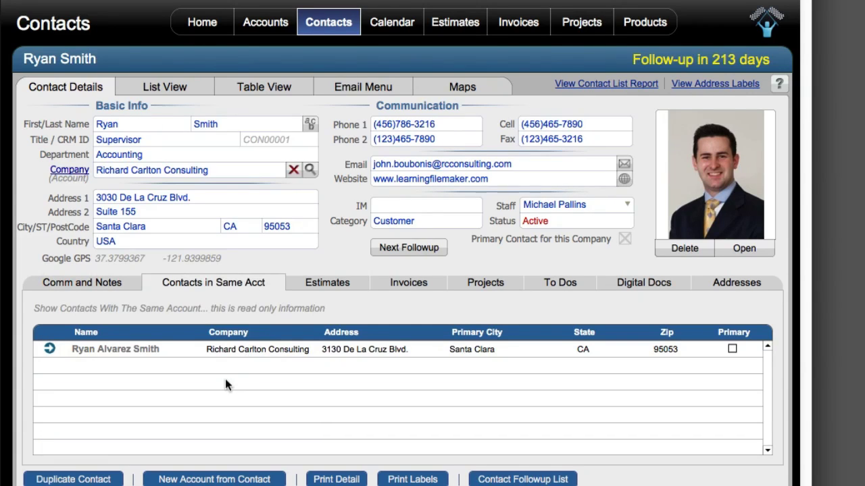
# Update the Estimates and Invoices grand totals, then view the Projects and To Dos tabs
pyautogui.click(335, 285)
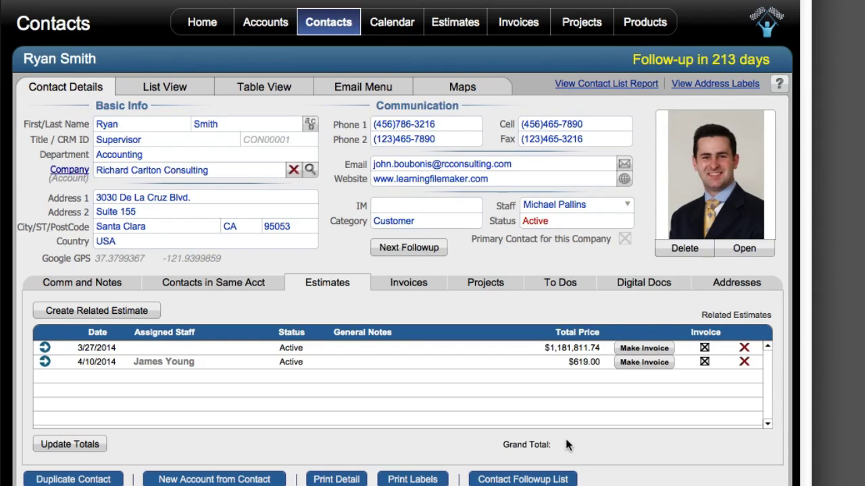
pyautogui.click(76, 450)
pyautogui.click(429, 280)
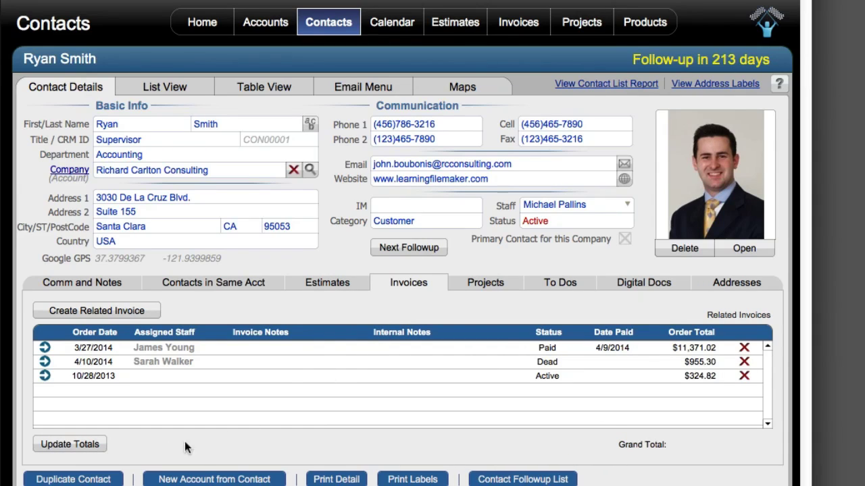
pyautogui.click(75, 447)
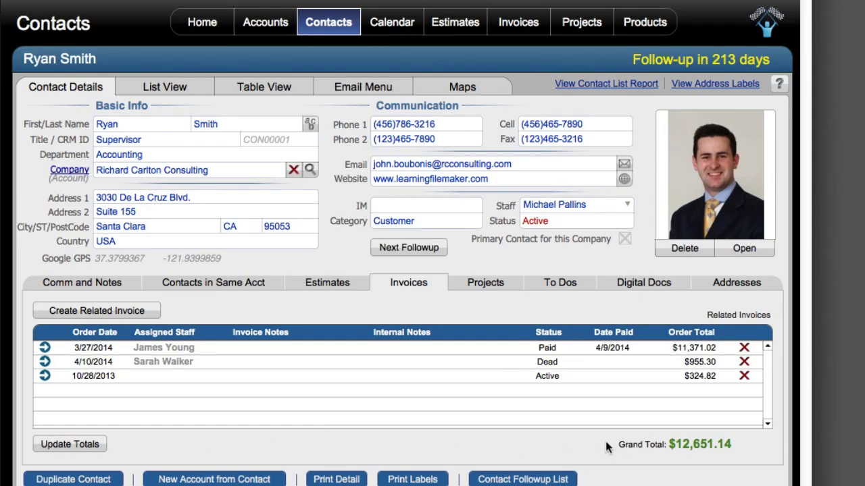
pyautogui.click(496, 285)
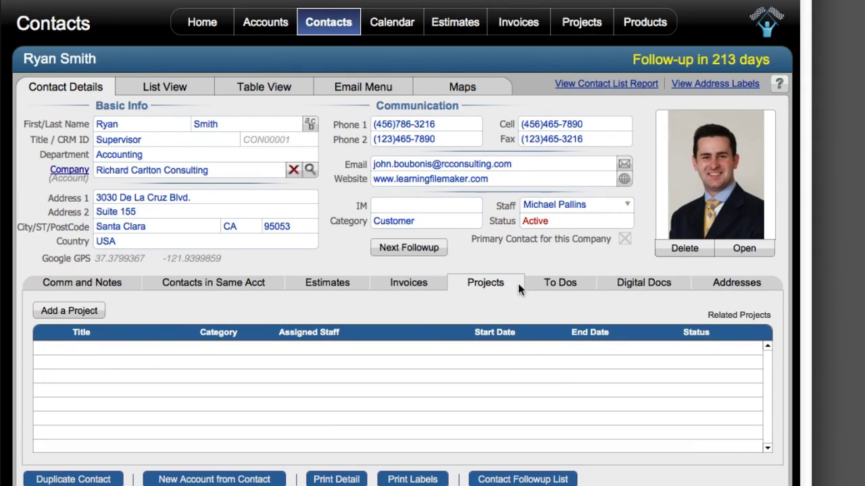
pyautogui.click(529, 286)
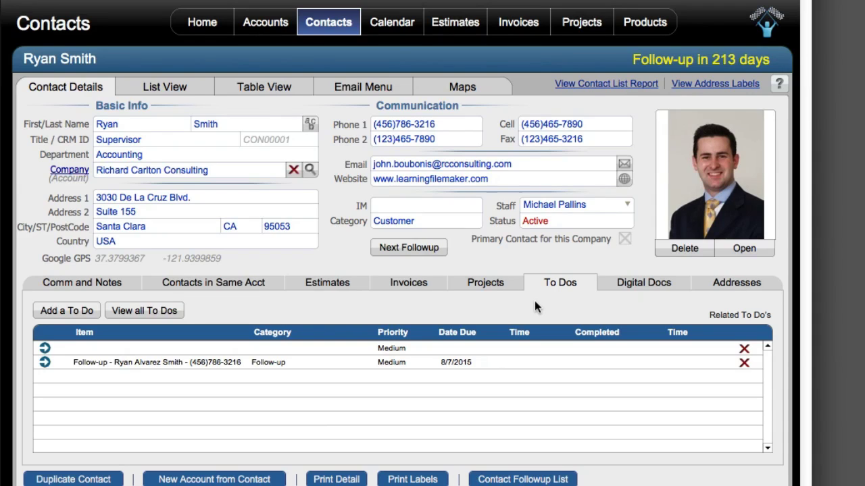
# Show the Digital Docs tab with the JPG office photo, PDF and m4a audio file
pyautogui.click(629, 287)
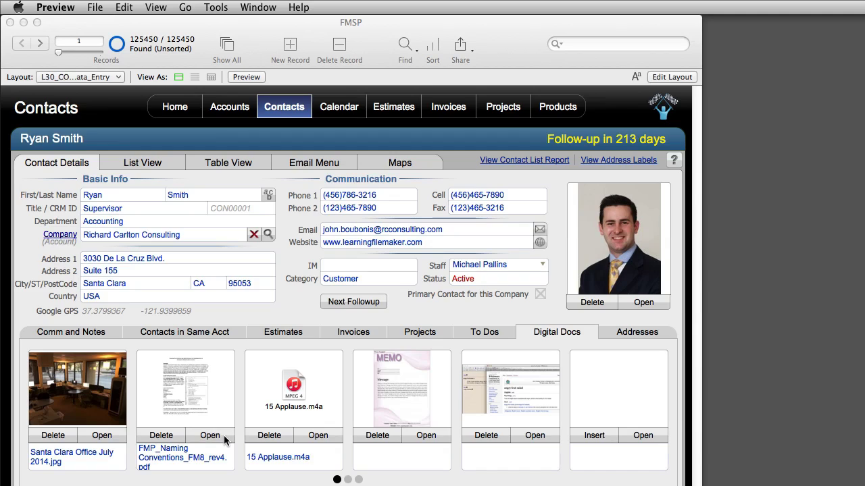
pyautogui.click(210, 435)
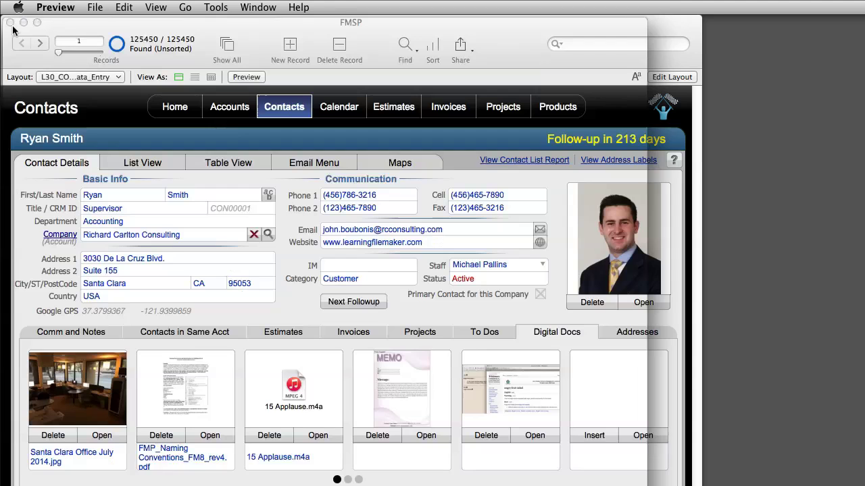
pyautogui.click(12, 25)
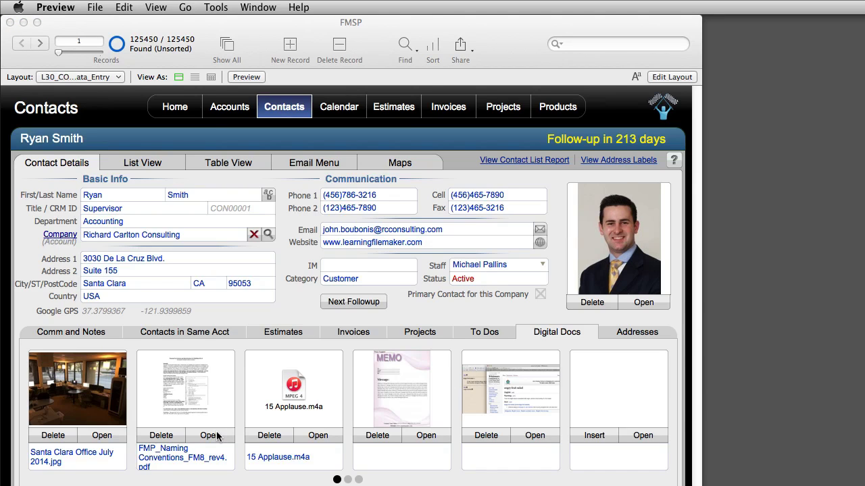
# Bring up the editing options for the PDF document slot, then dismiss them
pyautogui.click(192, 367)
pyautogui.rightClick(187, 372)
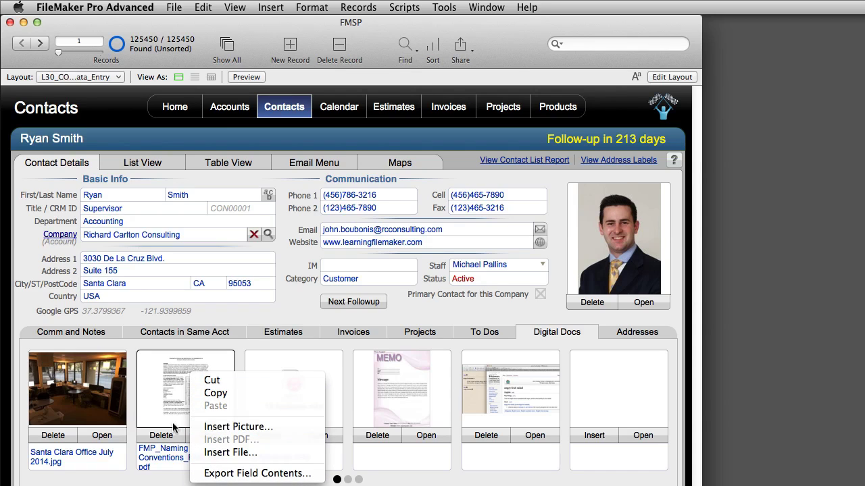
pyautogui.click(173, 474)
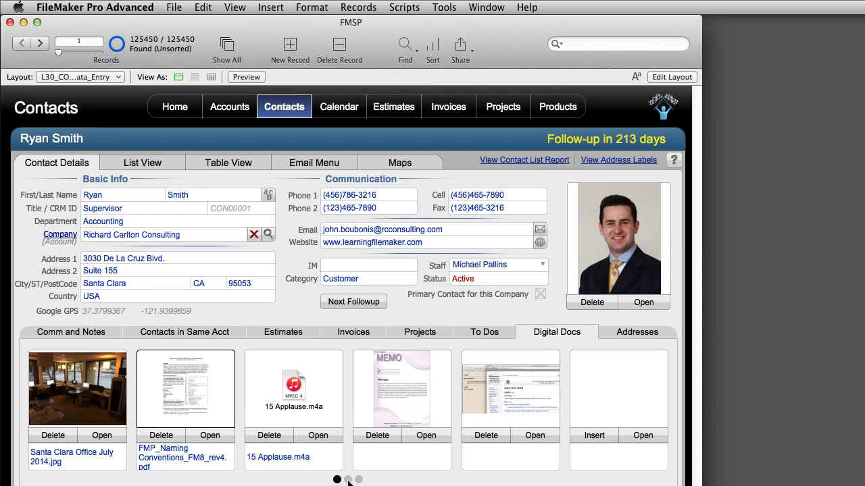
# Page through all three sets of document slots, then show the empty Home and Secondary Address fields
pyautogui.click(348, 480)
pyautogui.click(358, 479)
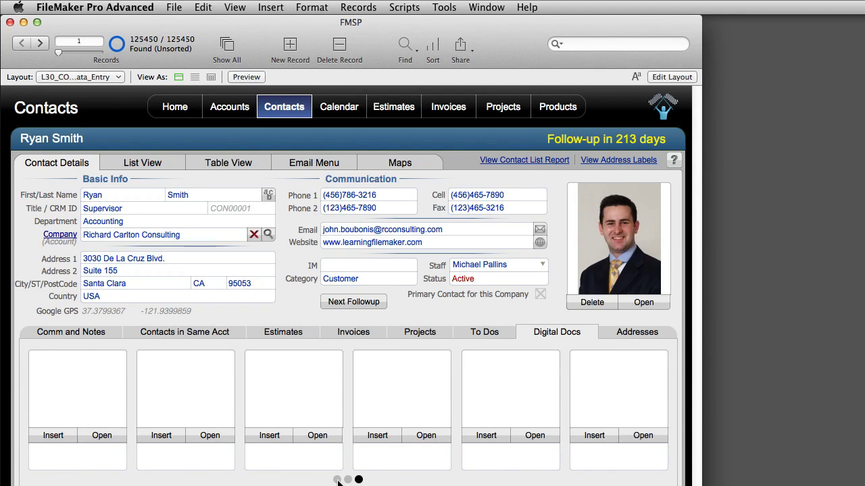
pyautogui.click(337, 479)
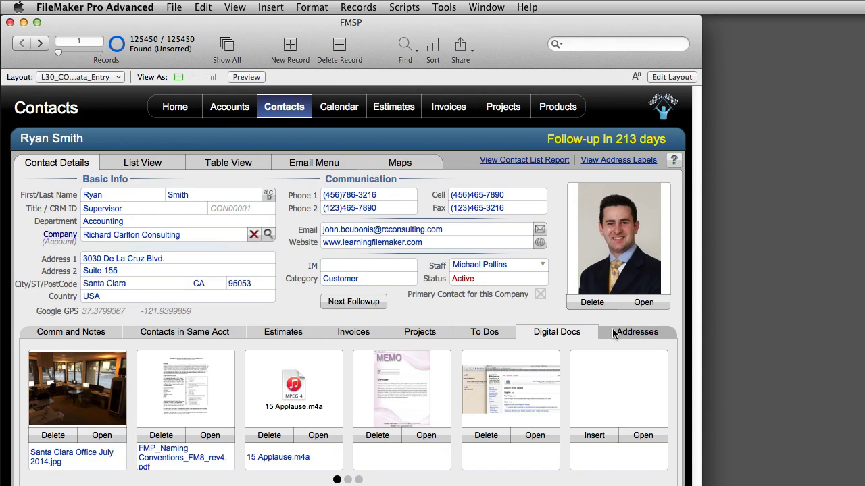
pyautogui.click(614, 334)
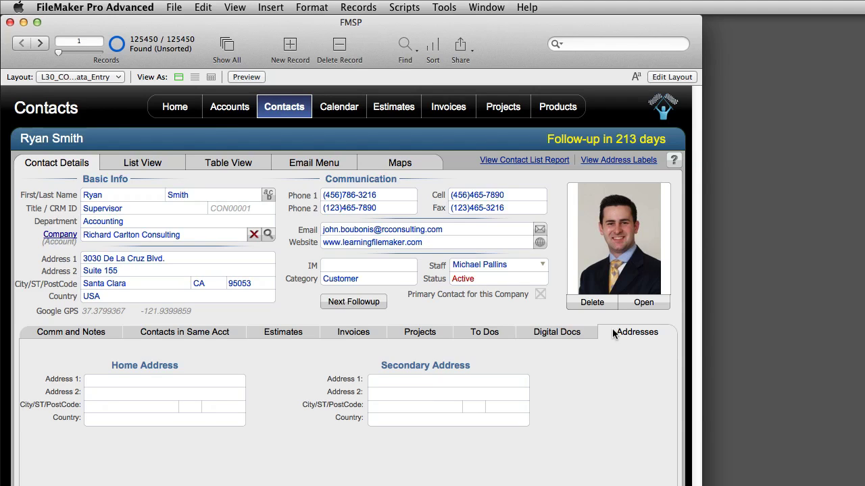
# In the Accounts module, list Richard Carlton Consulting's related products, showing the $33.00 Pen
pyautogui.click(223, 115)
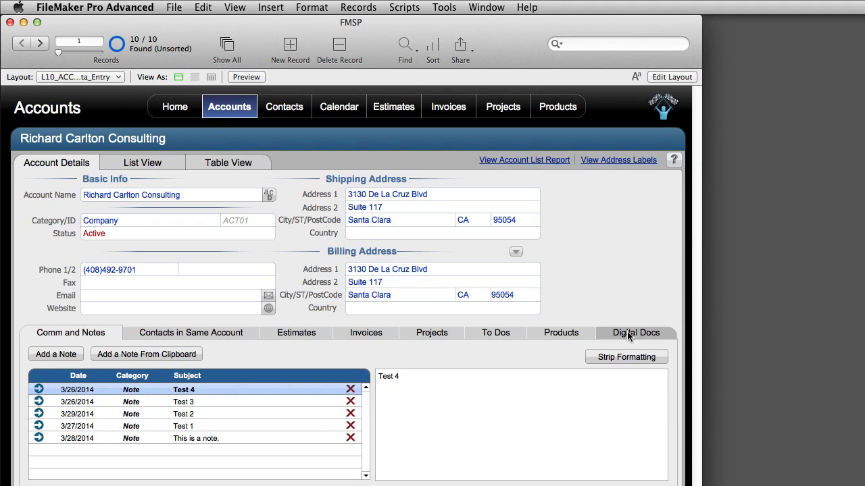
pyautogui.click(574, 334)
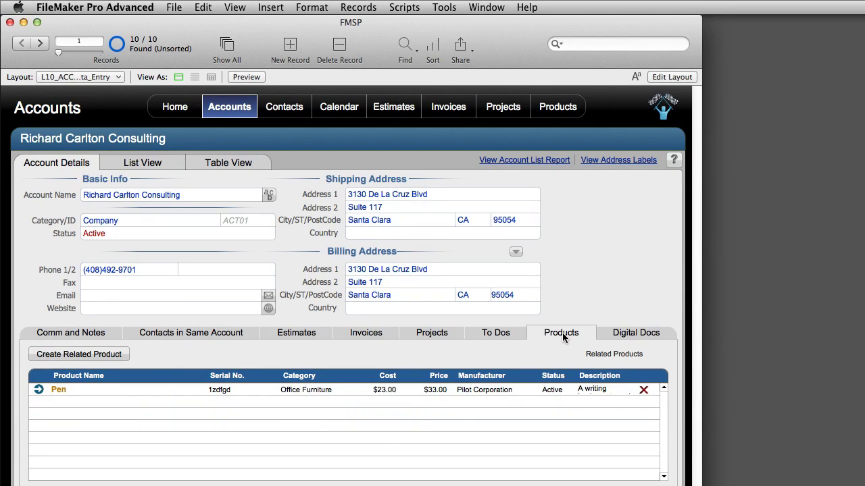